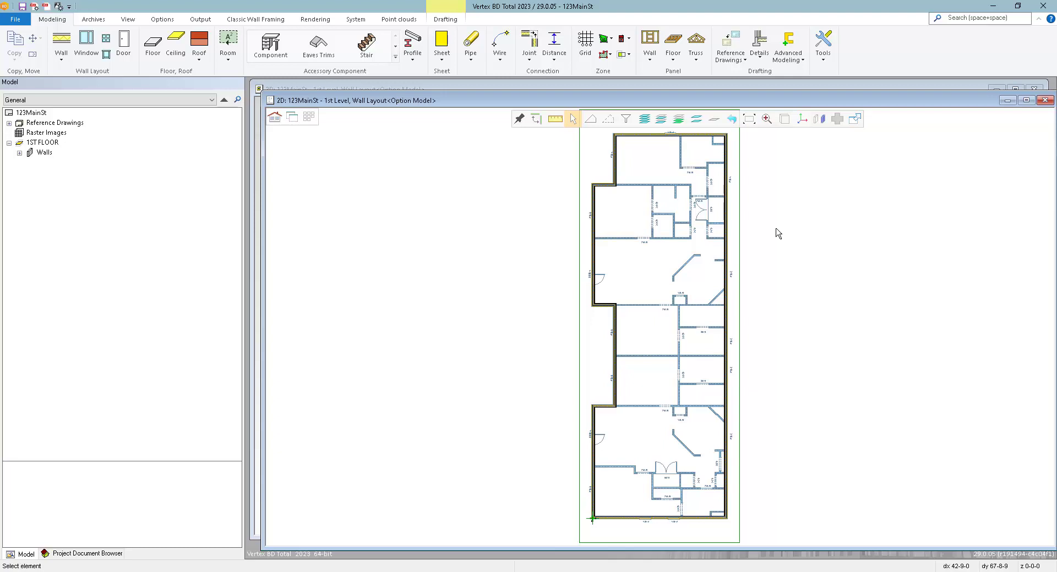
Zoom in on the bottom exterior wall of the 1st Level Wall Layout plan
{"action": "scroll", "coordinate": [668, 523], "scroll_direction": "up", "scroll_amount": 2}
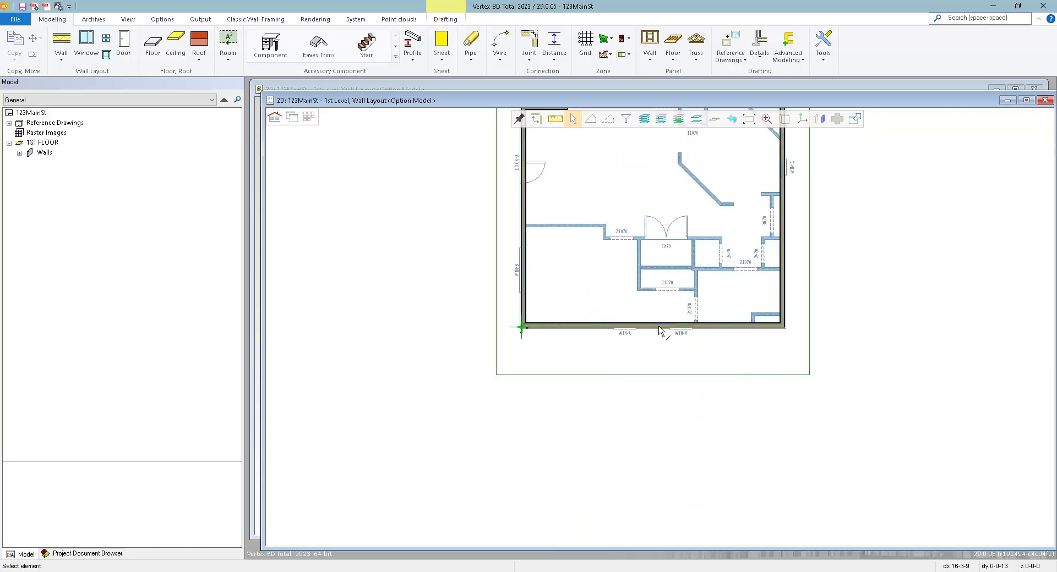
{"action": "left_click", "coordinate": [659, 326]}
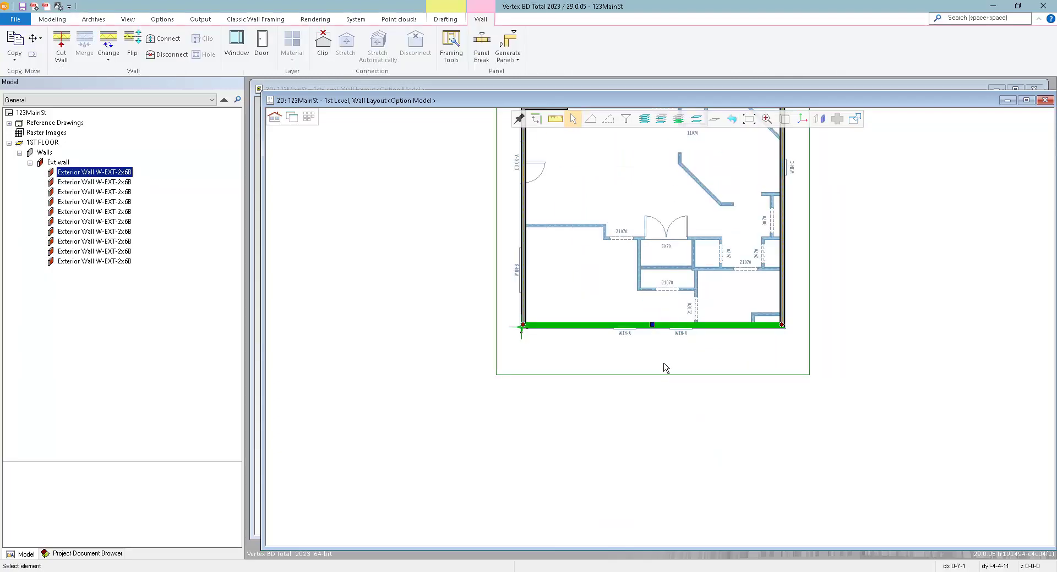
{"action": "left_click", "coordinate": [451, 47]}
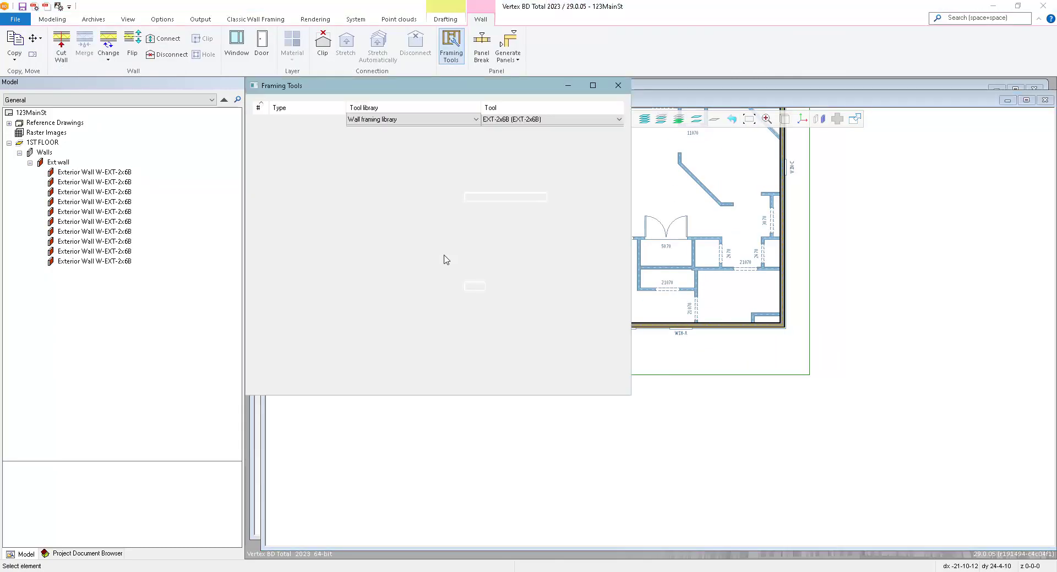
{"action": "key", "text": "Return"}
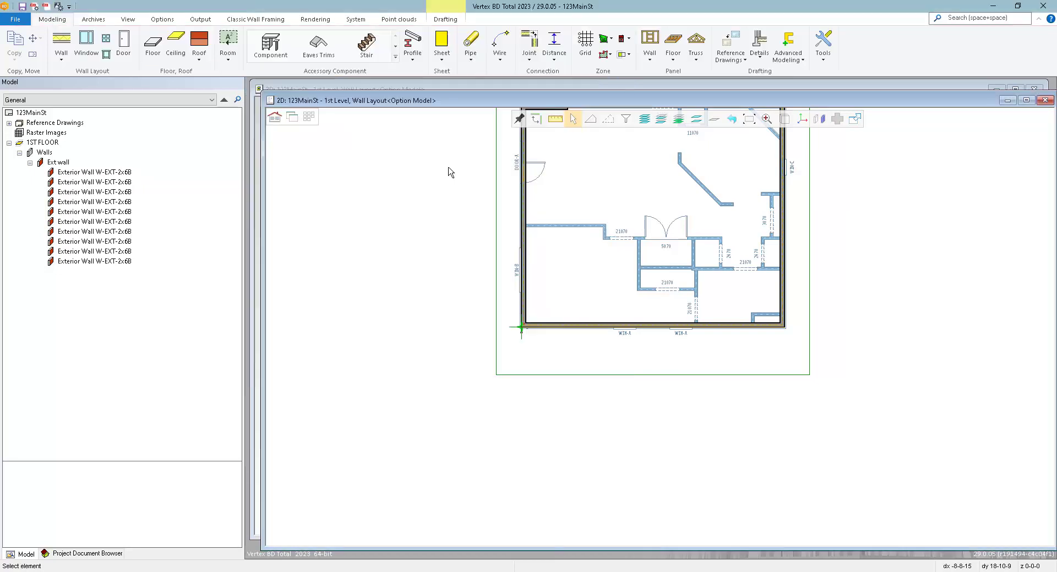
{"action": "left_click", "coordinate": [657, 64]}
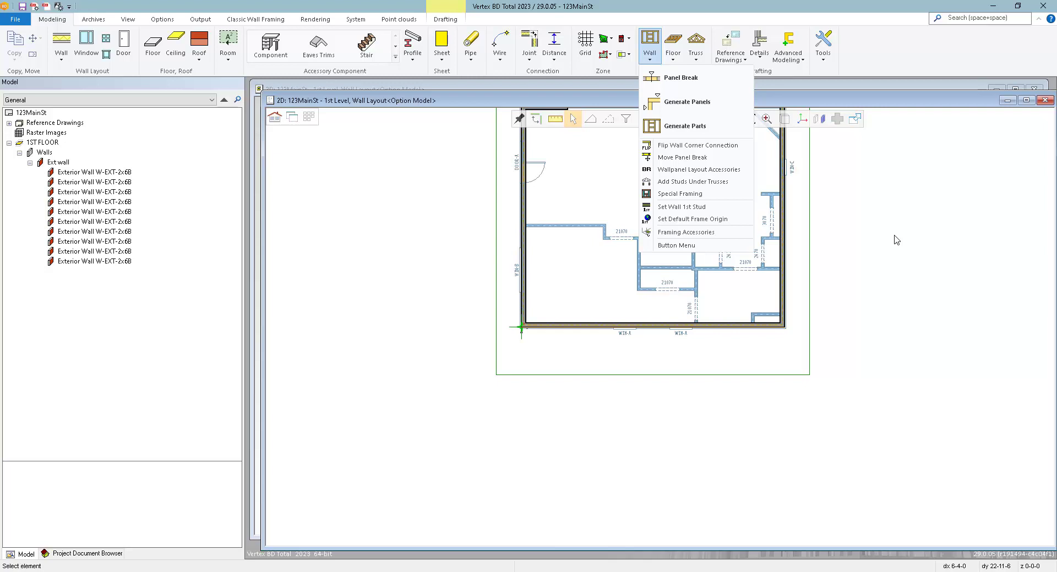
{"action": "left_click", "coordinate": [896, 240]}
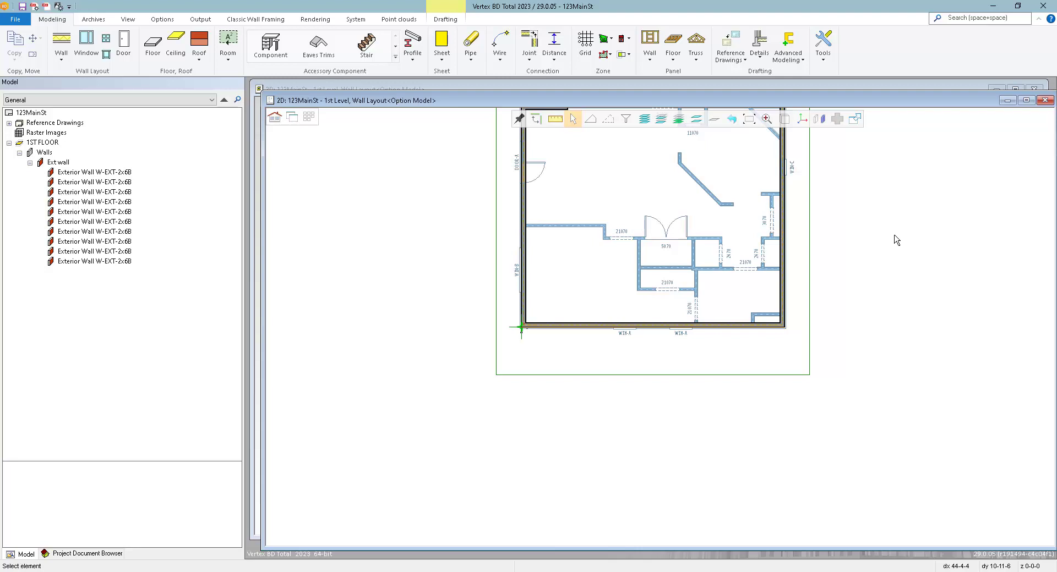
Insert a WIN-A window from 123 Main St Windows at the bottom wall's left WIN-A mark
{"action": "scroll", "coordinate": [617, 338], "scroll_direction": "up", "scroll_amount": 3}
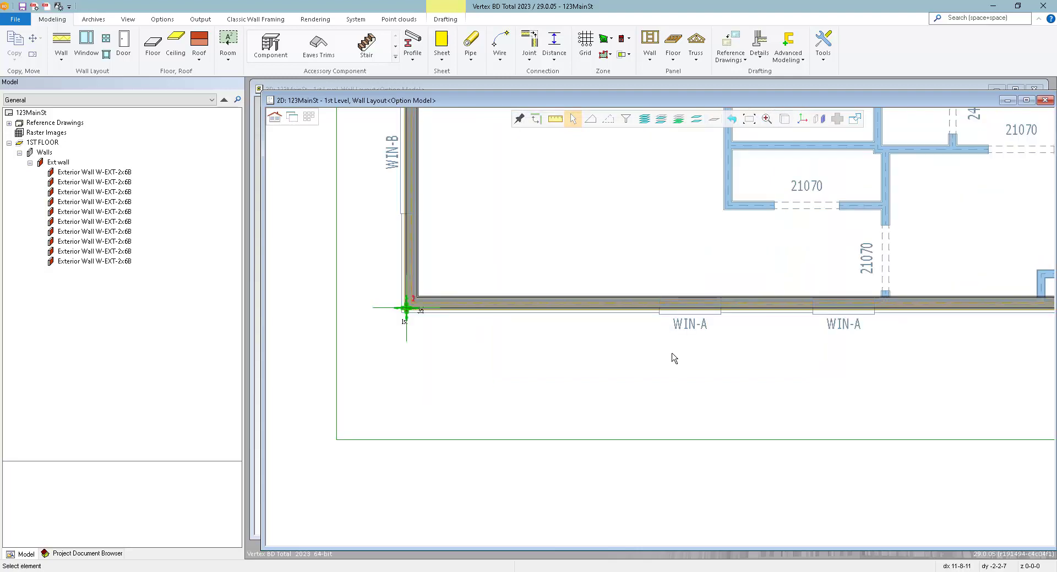
{"action": "left_click", "coordinate": [86, 44]}
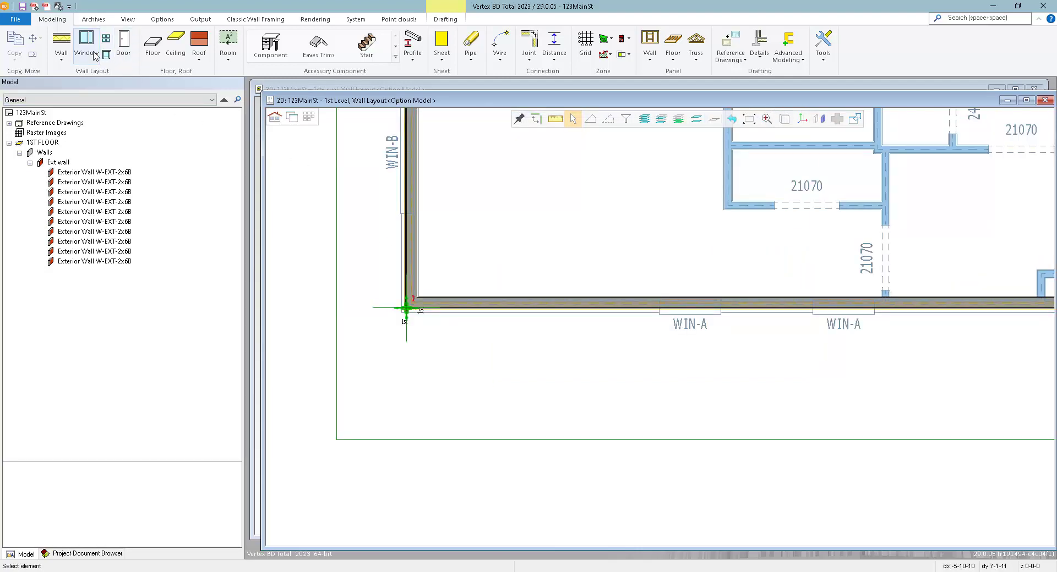
{"action": "double_click", "coordinate": [278, 168]}
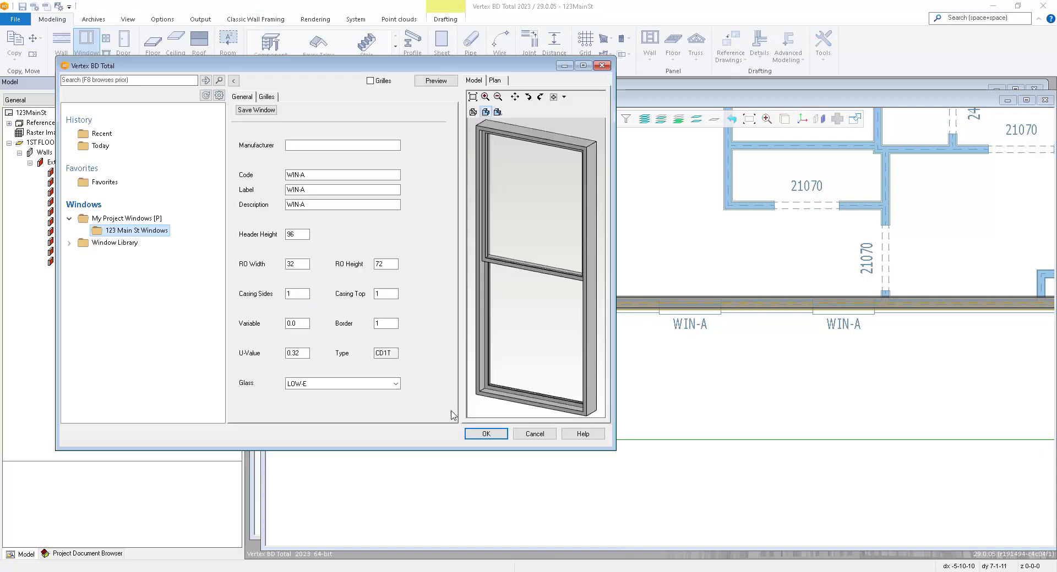
{"action": "left_click", "coordinate": [486, 434]}
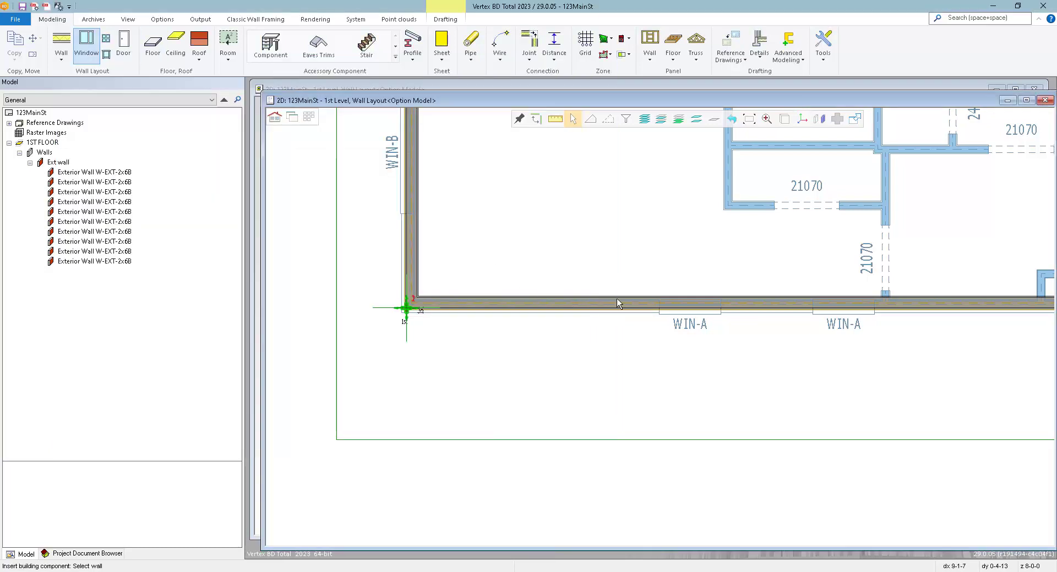
{"action": "left_click", "coordinate": [674, 329]}
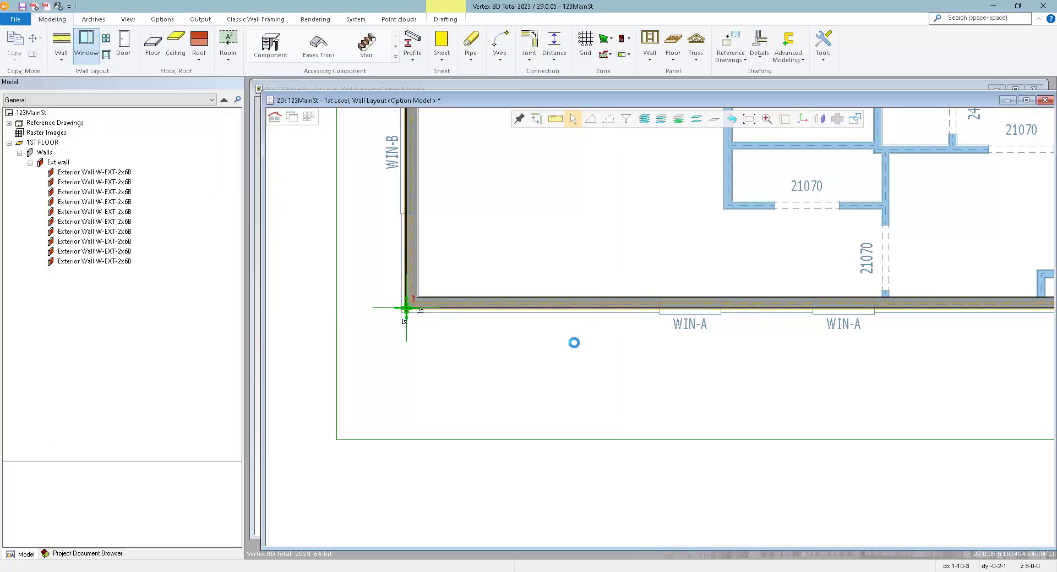
{"action": "key", "text": "Escape"}
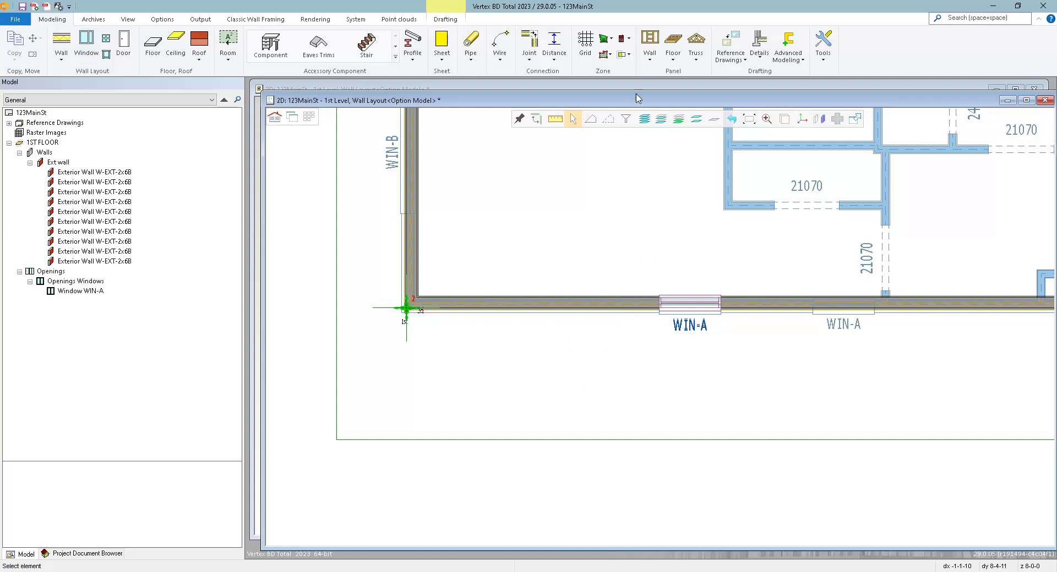
Start a new special framing detail on the window's wall with a sill count of 2
{"action": "left_click", "coordinate": [649, 47]}
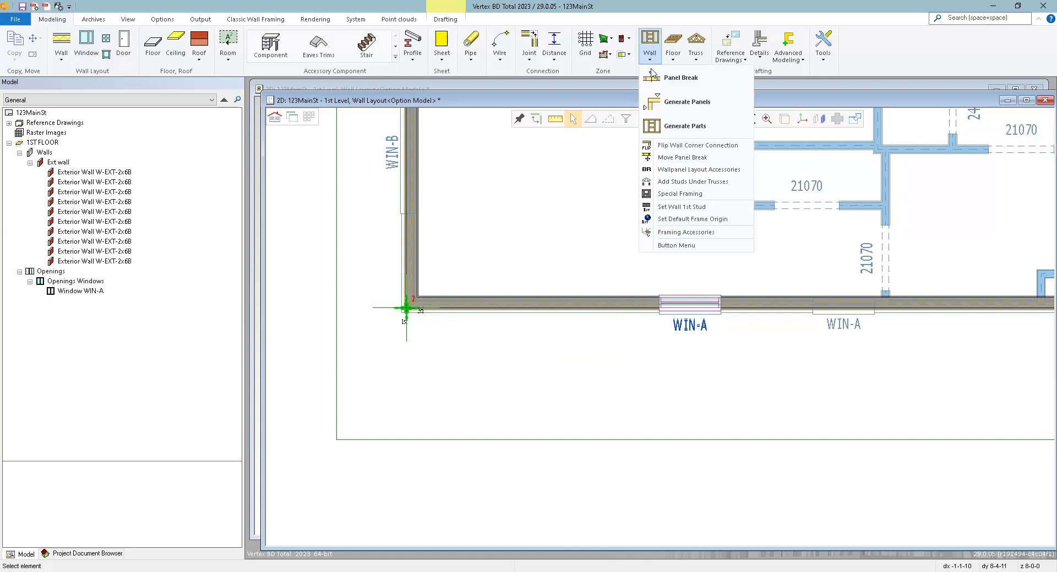
{"action": "left_click", "coordinate": [674, 194]}
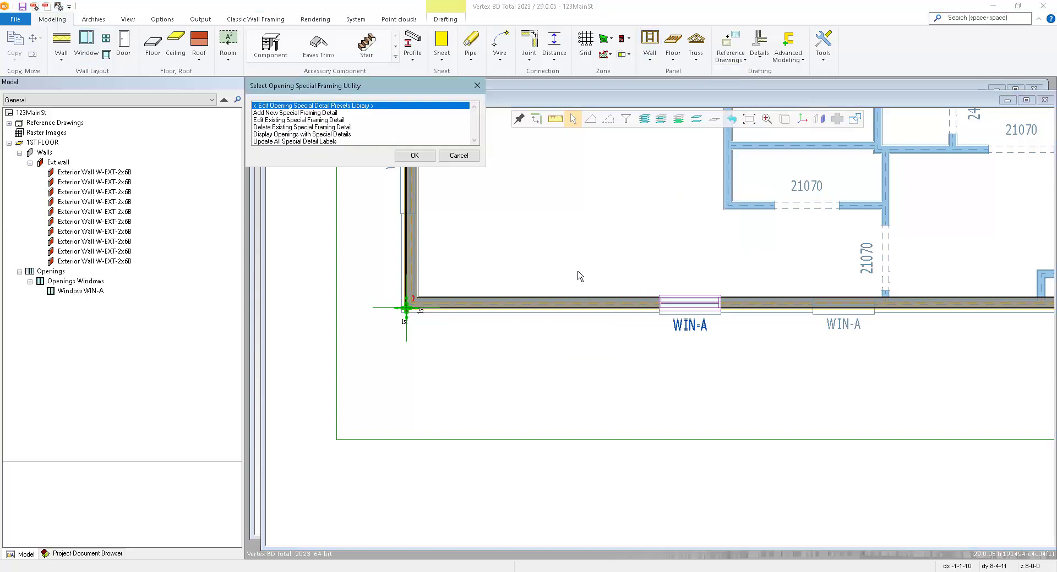
{"action": "double_click", "coordinate": [281, 116]}
{"action": "left_click", "coordinate": [579, 361]}
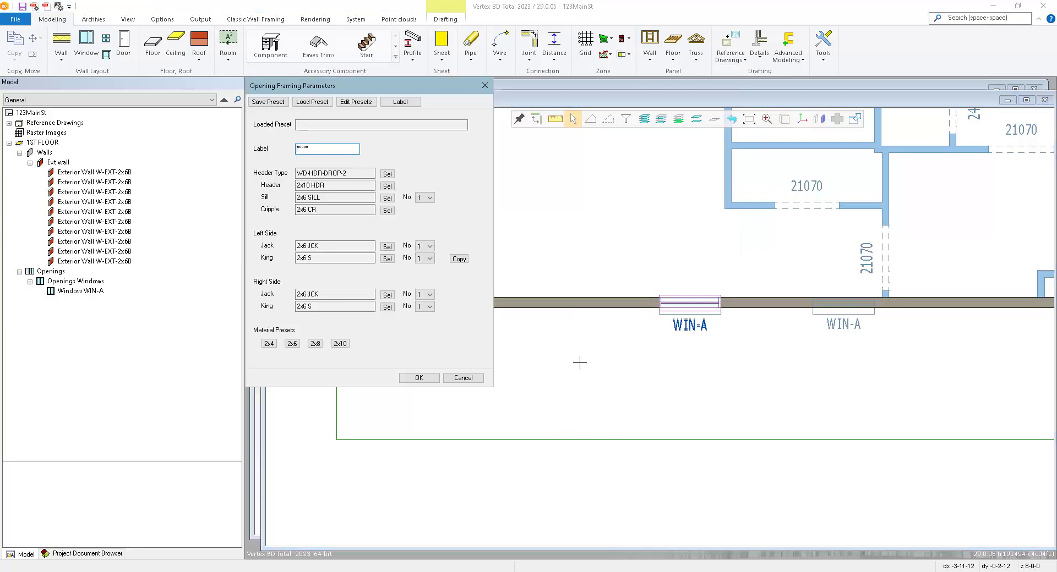
{"action": "left_click", "coordinate": [429, 199]}
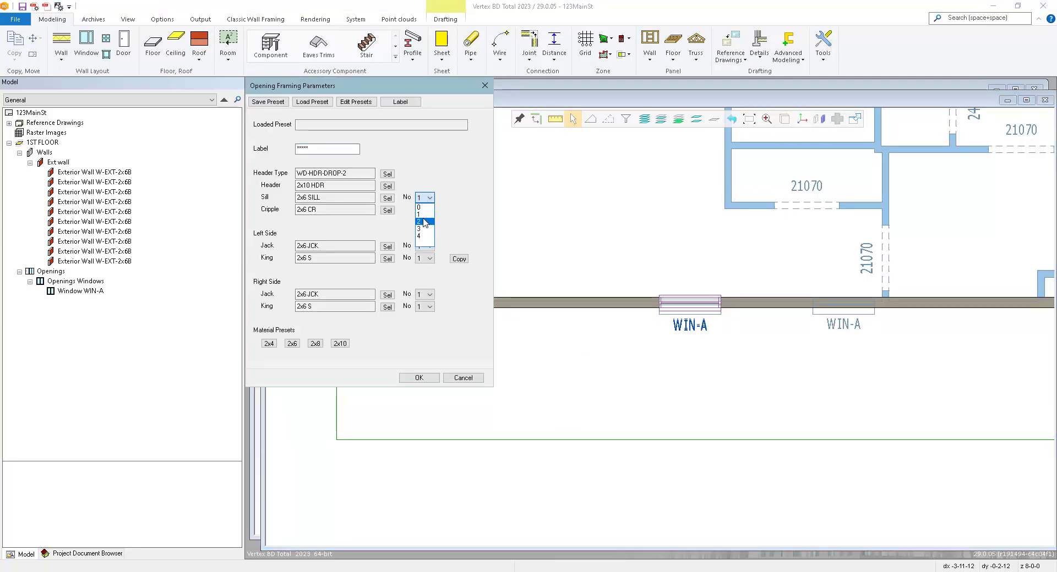
{"action": "left_click", "coordinate": [423, 222]}
Set two jacks and two kings on both the left and right sides
{"action": "left_click", "coordinate": [425, 246]}
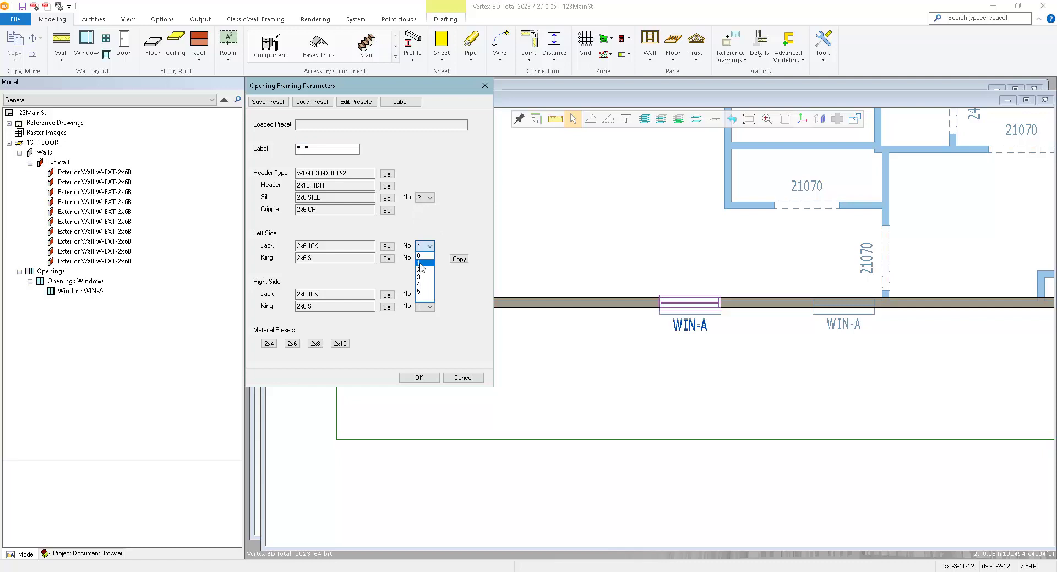
{"action": "left_click", "coordinate": [422, 270]}
{"action": "left_click", "coordinate": [423, 259]}
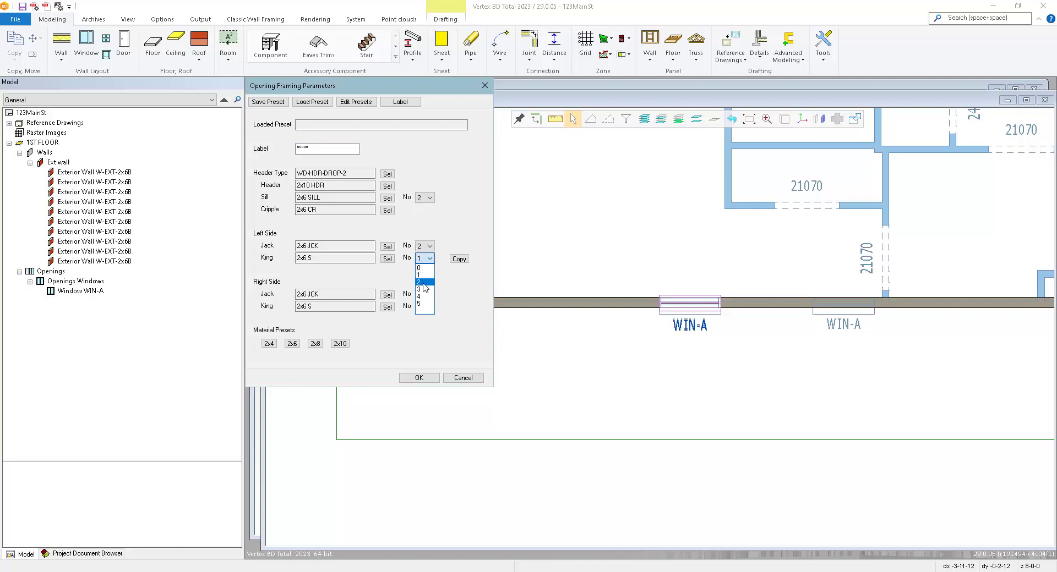
{"action": "left_click", "coordinate": [421, 282]}
{"action": "left_click", "coordinate": [425, 294]}
{"action": "left_click", "coordinate": [425, 318]}
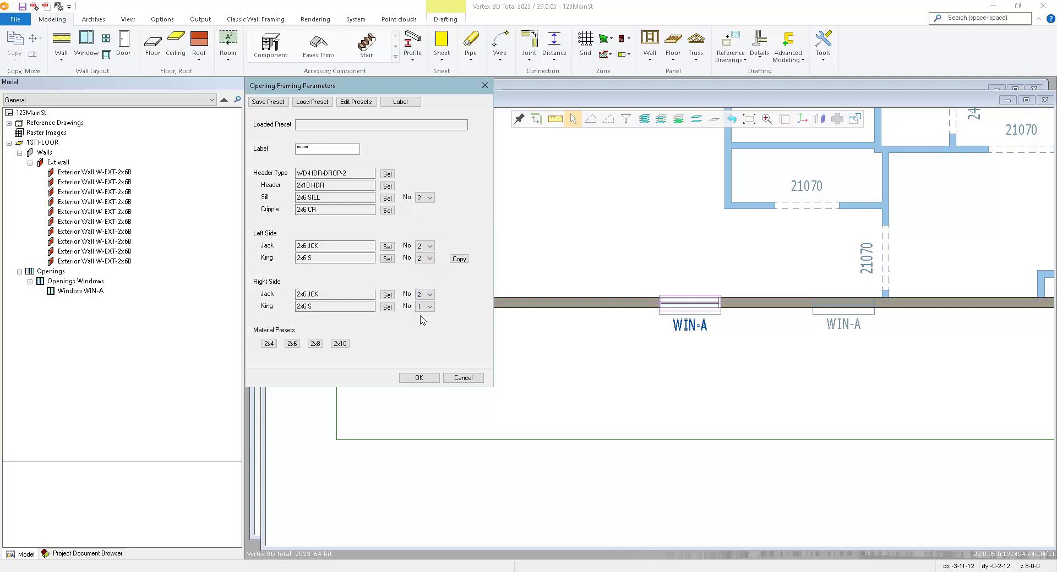
{"action": "left_click", "coordinate": [425, 307]}
{"action": "left_click", "coordinate": [425, 330]}
Label the framing detail WIN-A and apply it to the window
{"action": "left_click_drag", "start_coordinate": [302, 148], "coordinate": [290, 148]}
{"action": "type", "text": "WIN-A"}
{"action": "left_click", "coordinate": [417, 378]}
{"action": "left_click", "coordinate": [689, 304]}
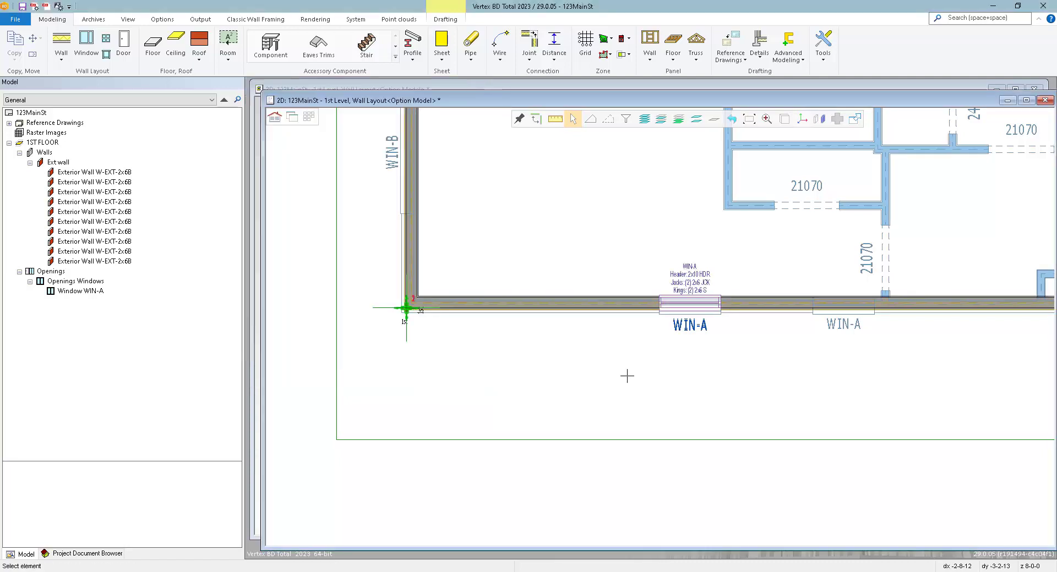
Make the WIN-A window visible in the 1st Level, Wall Framing drawing too
{"action": "left_click", "coordinate": [687, 332]}
{"action": "right_click", "coordinate": [737, 381]}
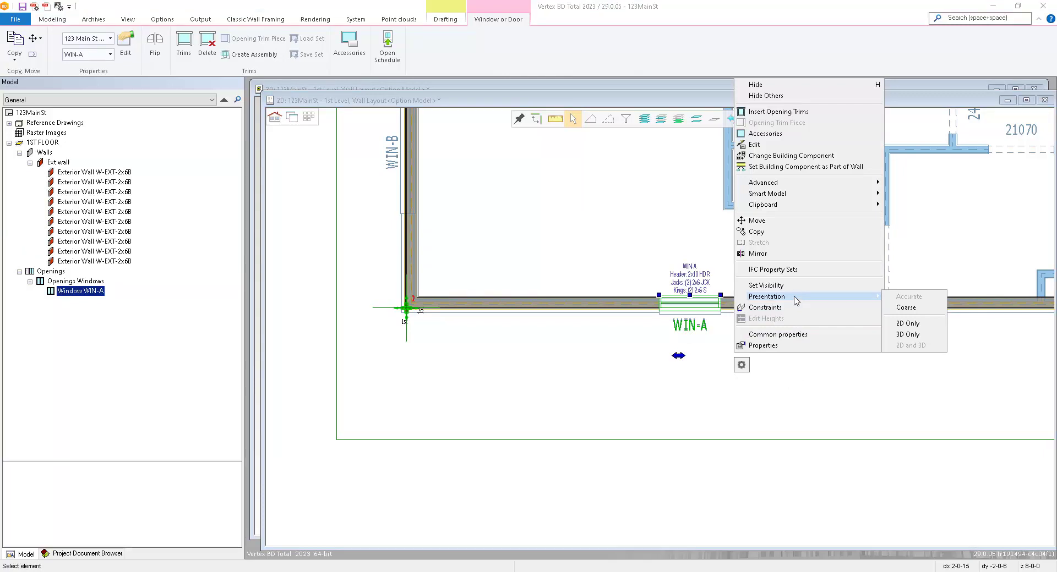
{"action": "left_click", "coordinate": [766, 285]}
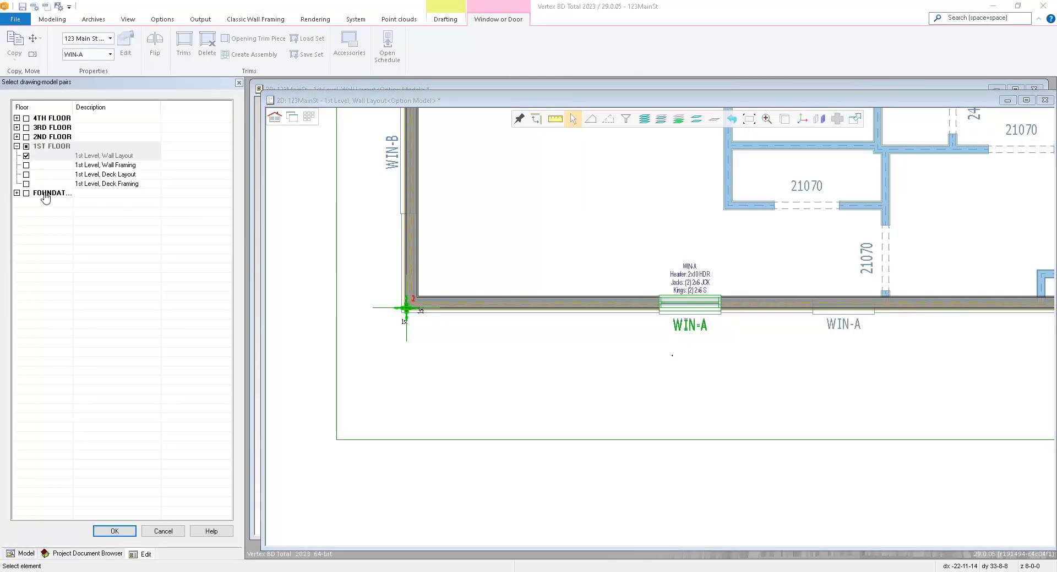
{"action": "left_click", "coordinate": [26, 167]}
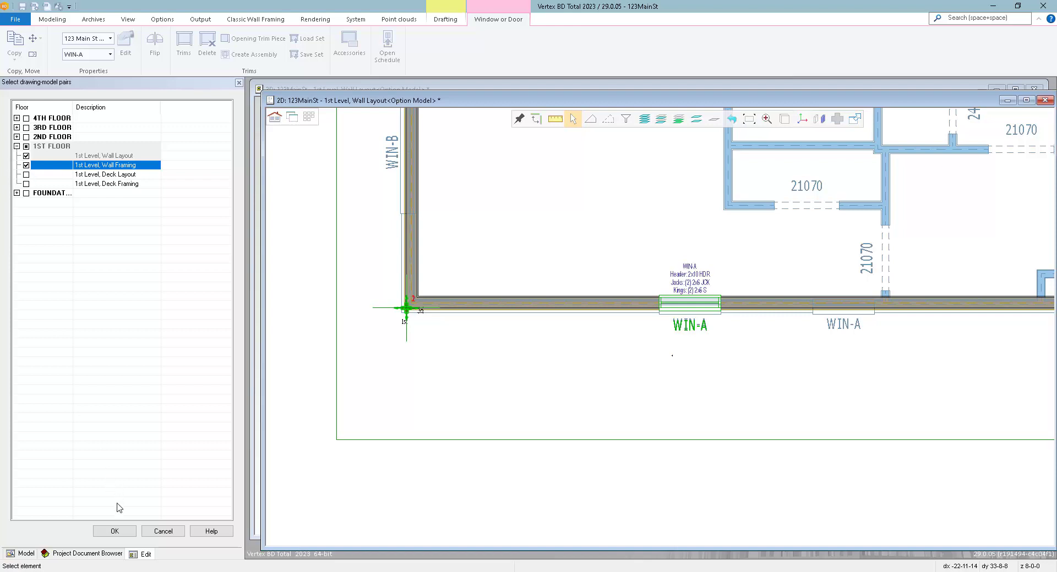
{"action": "left_click", "coordinate": [116, 532]}
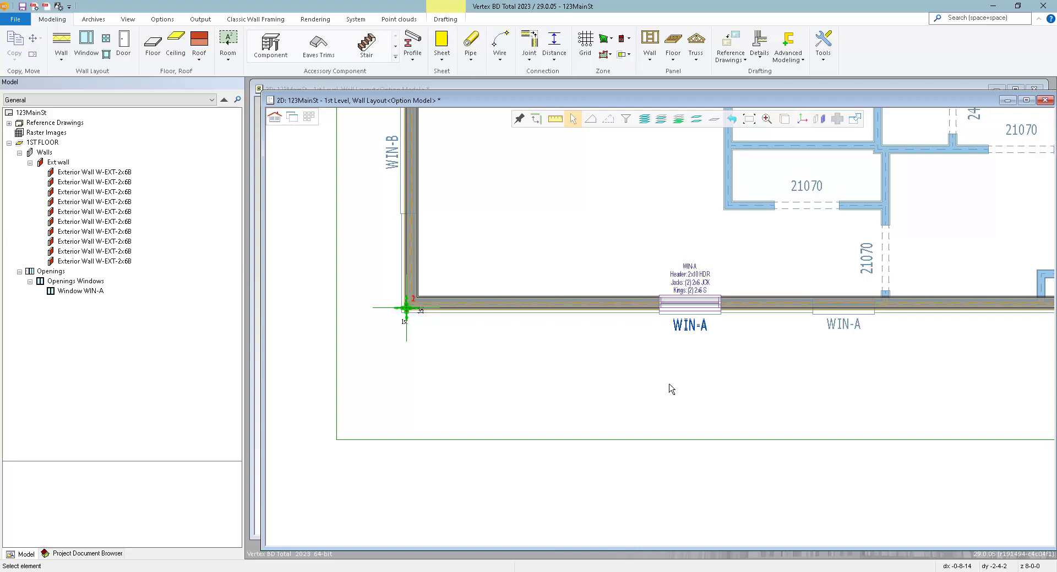
Start a smart model from window WIN-A and set its position point at the window's left corner
{"action": "left_click", "coordinate": [692, 335]}
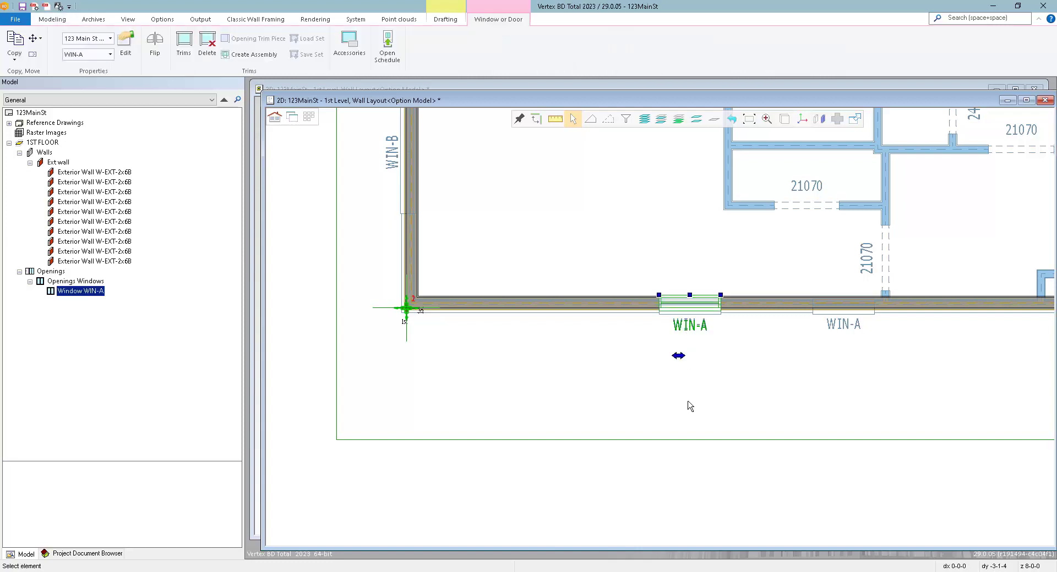
{"action": "right_click", "coordinate": [689, 407]}
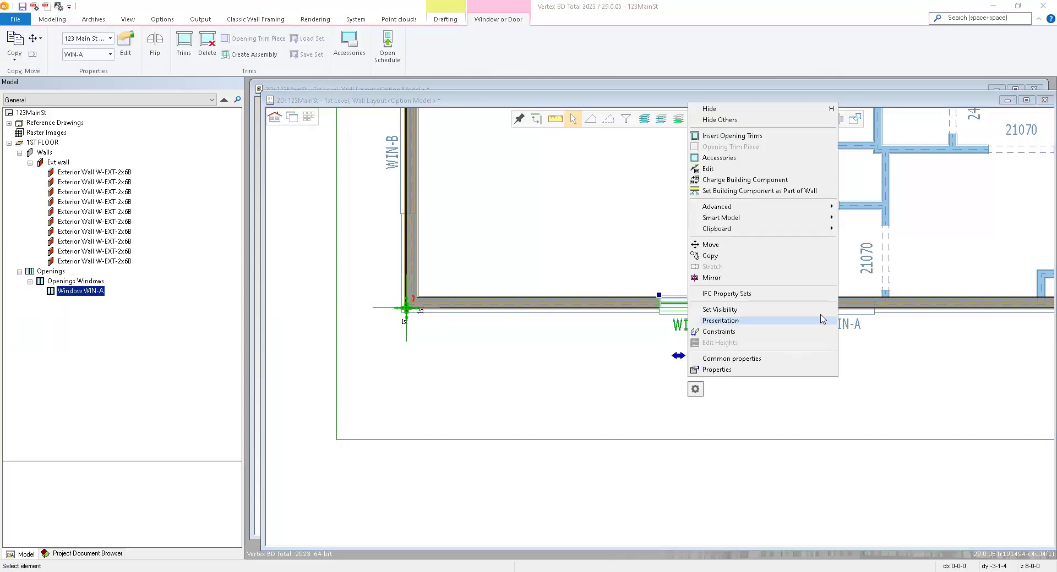
{"action": "mouse_move", "coordinate": [790, 227]}
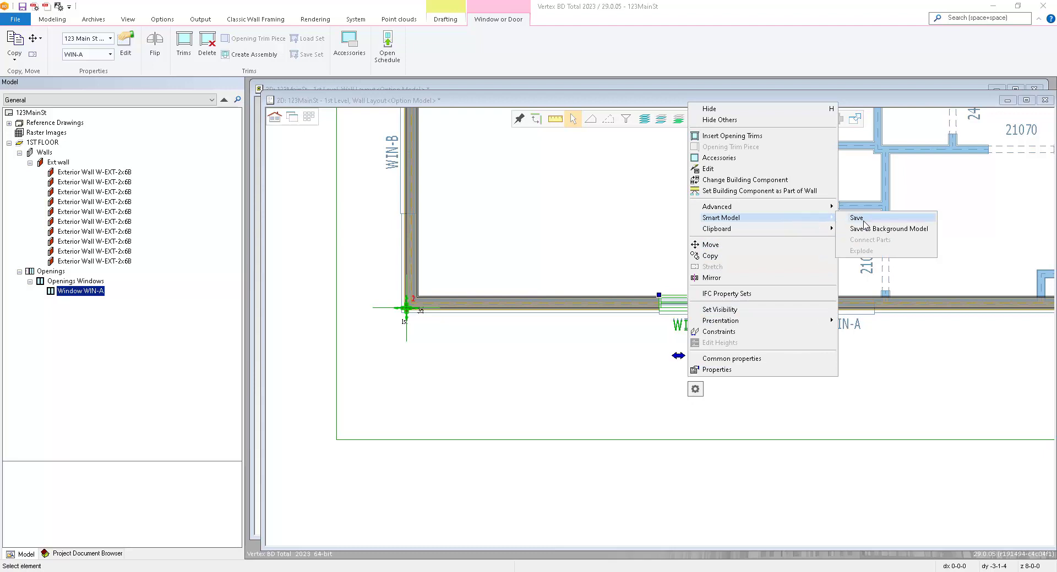
{"action": "left_click", "coordinate": [865, 225]}
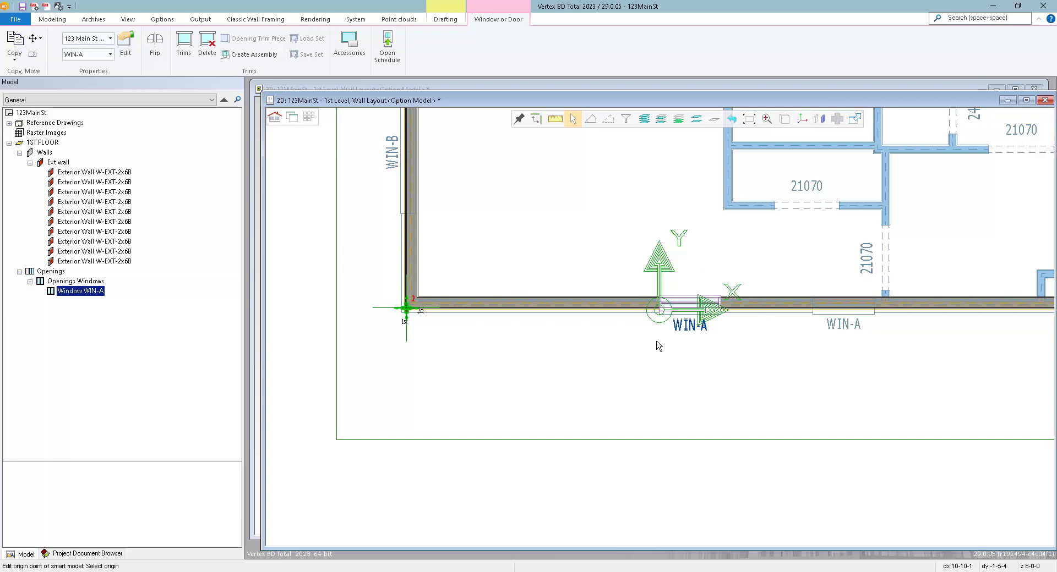
{"action": "left_click", "coordinate": [662, 267]}
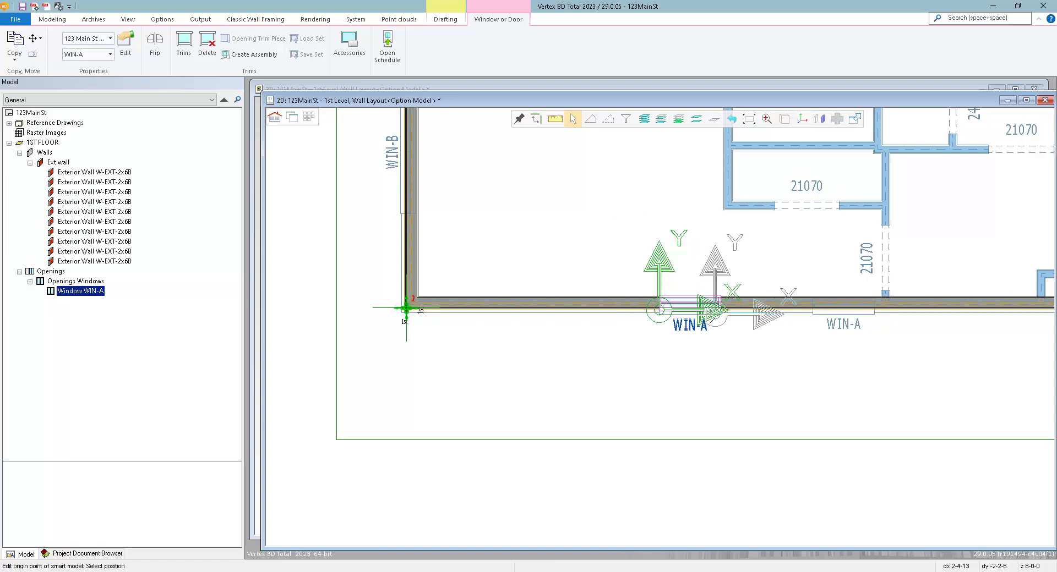
{"action": "scroll", "coordinate": [692, 318], "scroll_direction": "up", "scroll_amount": 5}
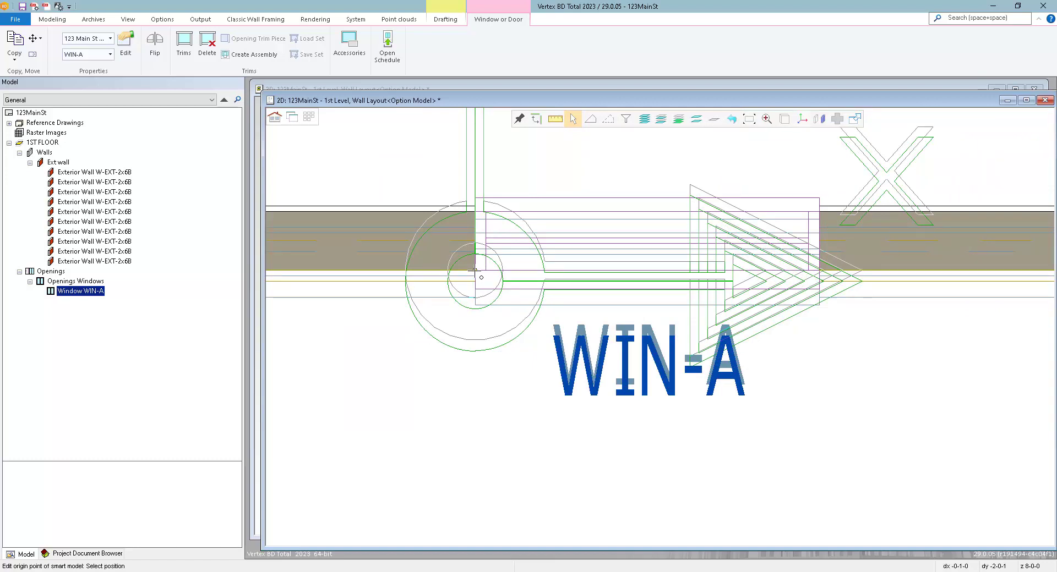
{"action": "left_click", "coordinate": [474, 269]}
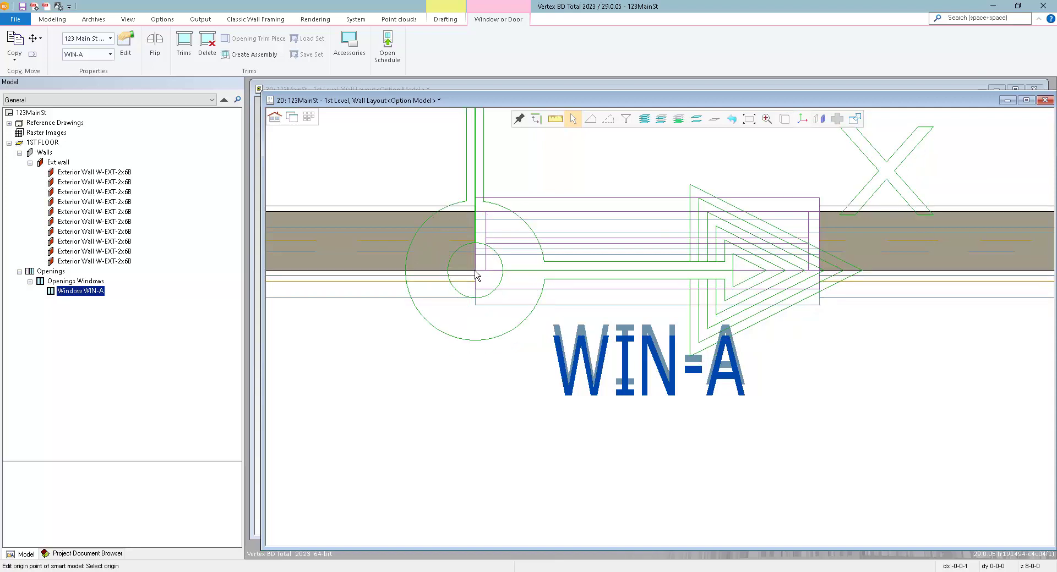
Set the origin and create the smart model named 123MainSt_Win-A
{"action": "left_click", "coordinate": [531, 400]}
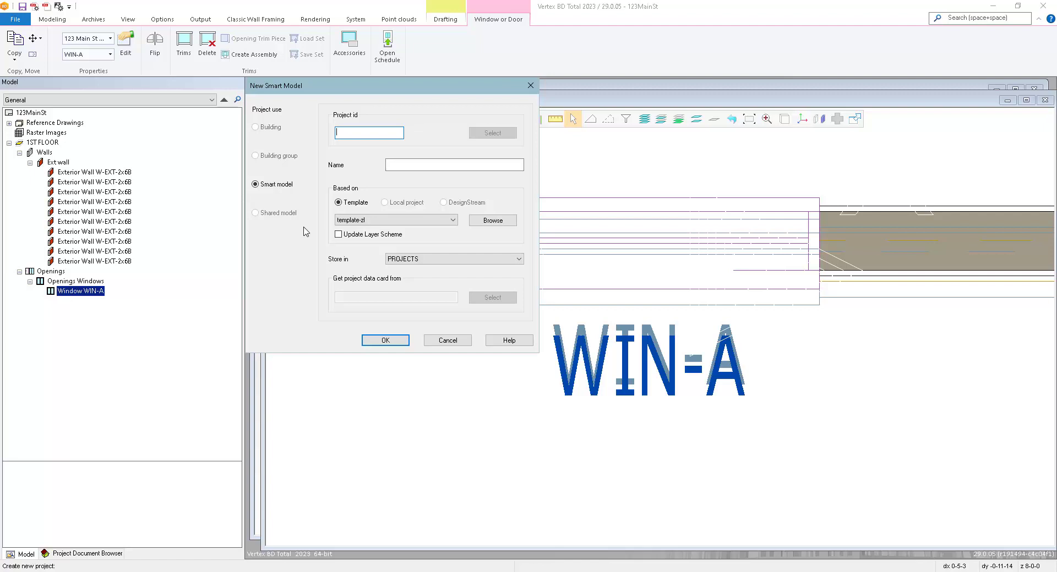
{"action": "type", "text": "123MainSt_WIN-A"}
{"action": "left_click", "coordinate": [368, 342]}
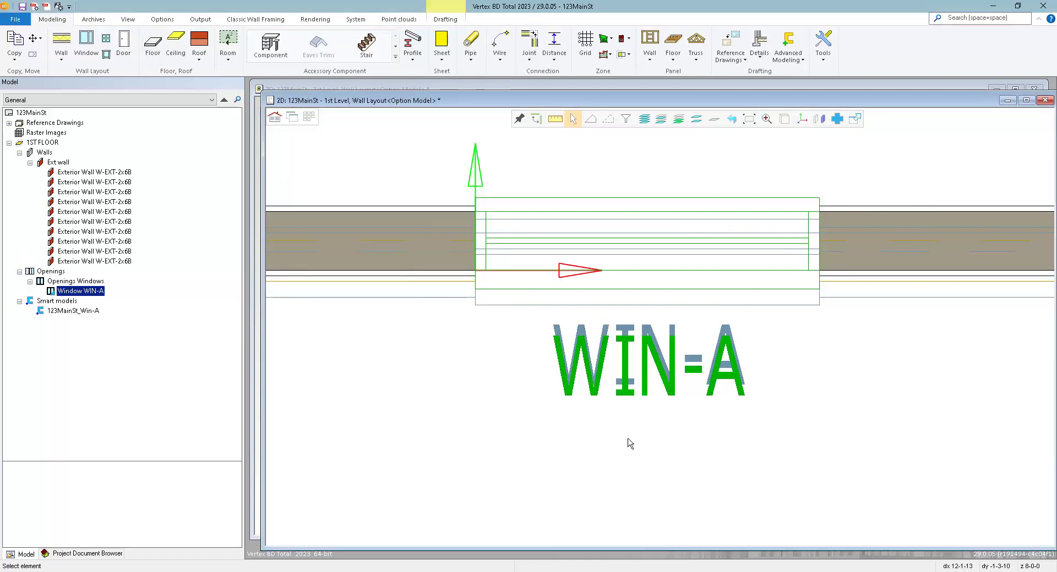
Pick the 123MainSt_WIN-A smart model from Modeling's Smart Model insert for placement
{"action": "scroll", "coordinate": [663, 331], "scroll_direction": "down", "scroll_amount": 5}
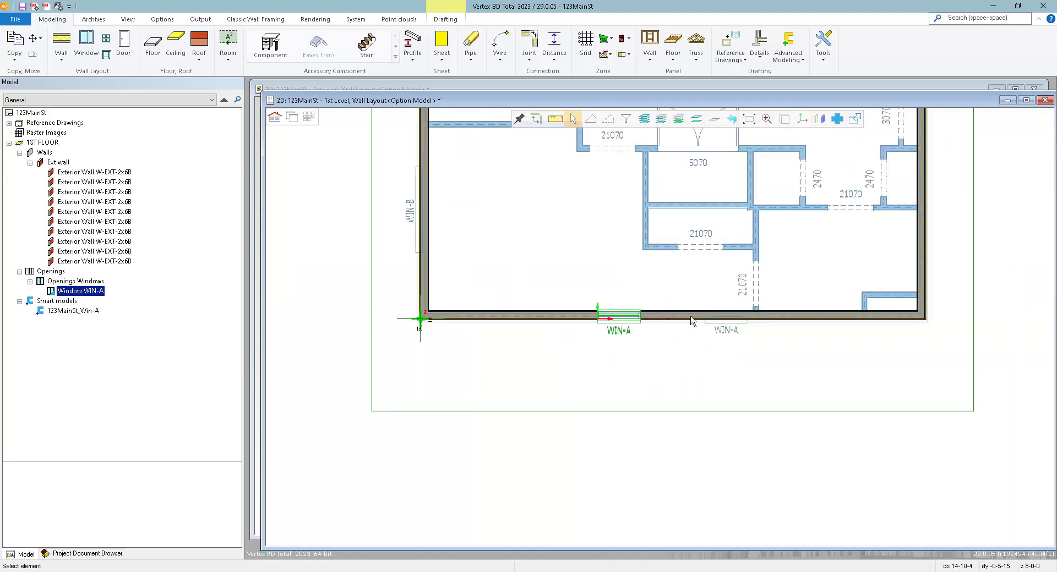
{"action": "left_click", "coordinate": [756, 364]}
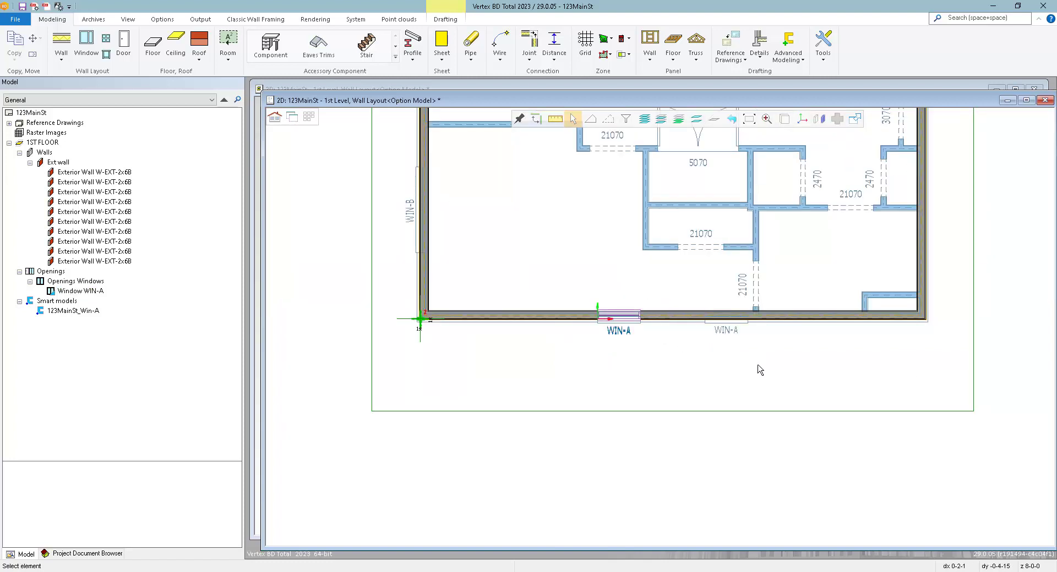
{"action": "left_click", "coordinate": [630, 39]}
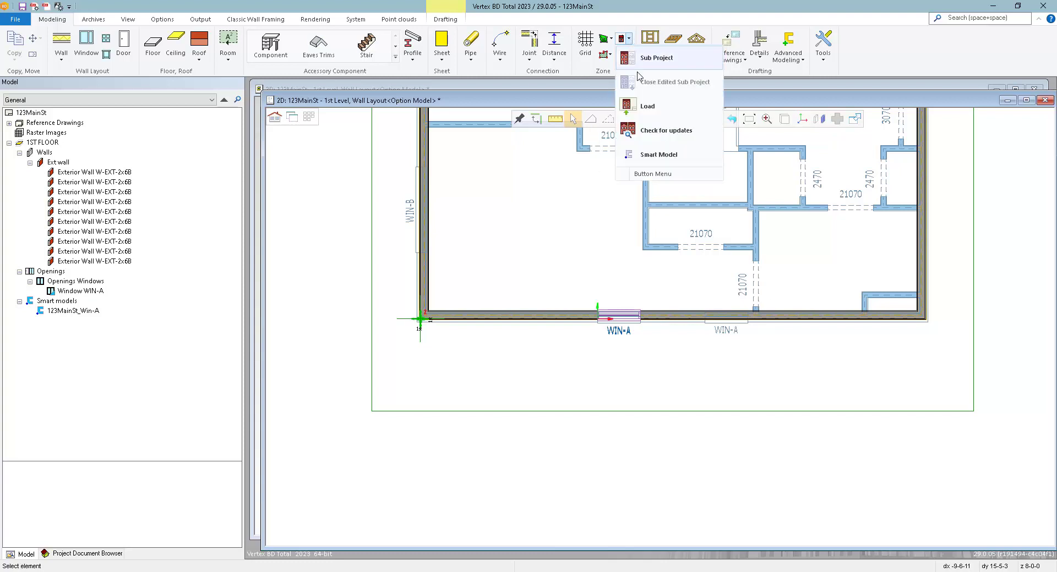
{"action": "left_click", "coordinate": [659, 157]}
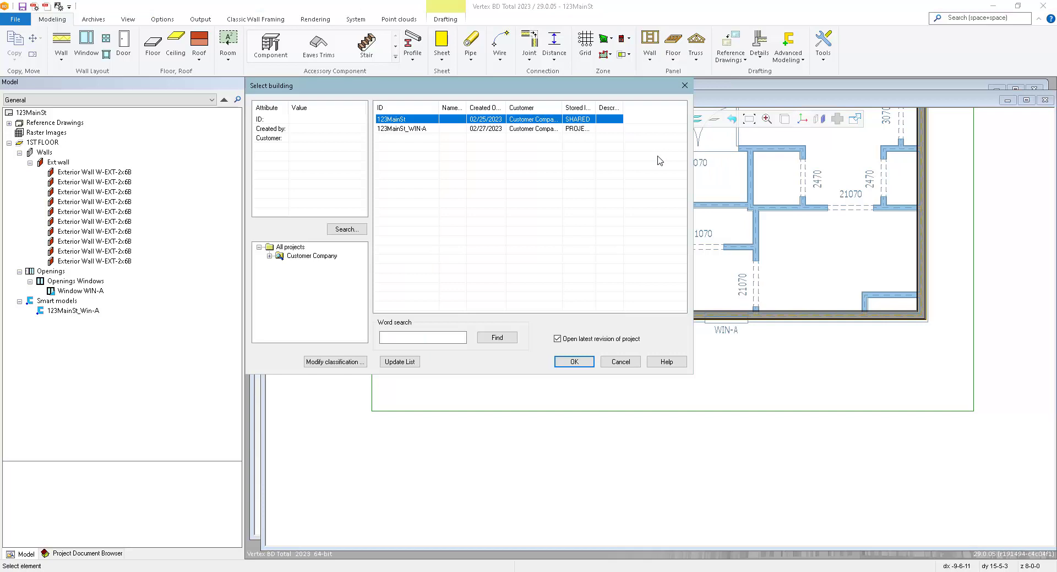
{"action": "left_click", "coordinate": [410, 129]}
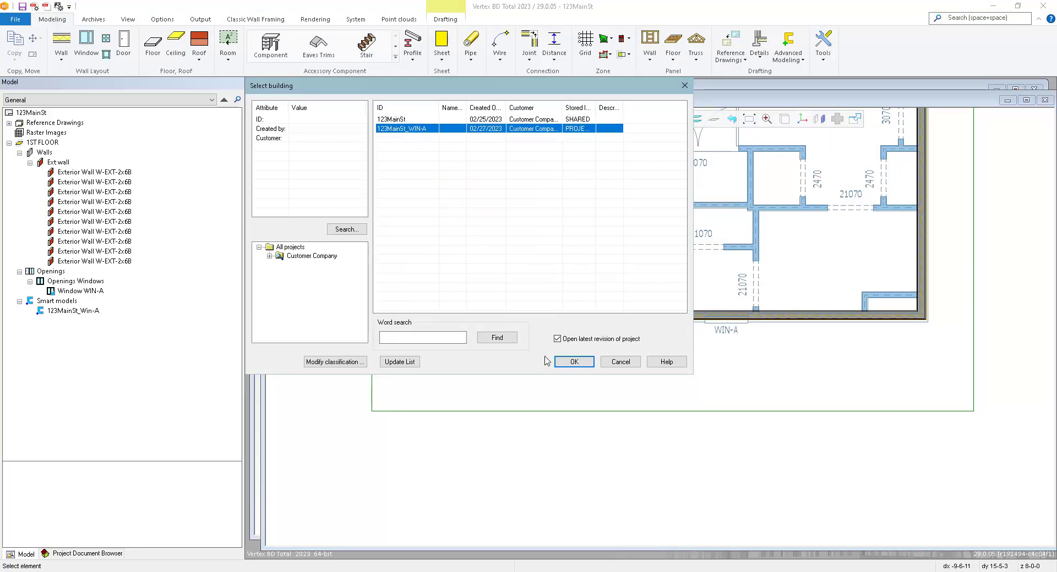
{"action": "left_click", "coordinate": [572, 362]}
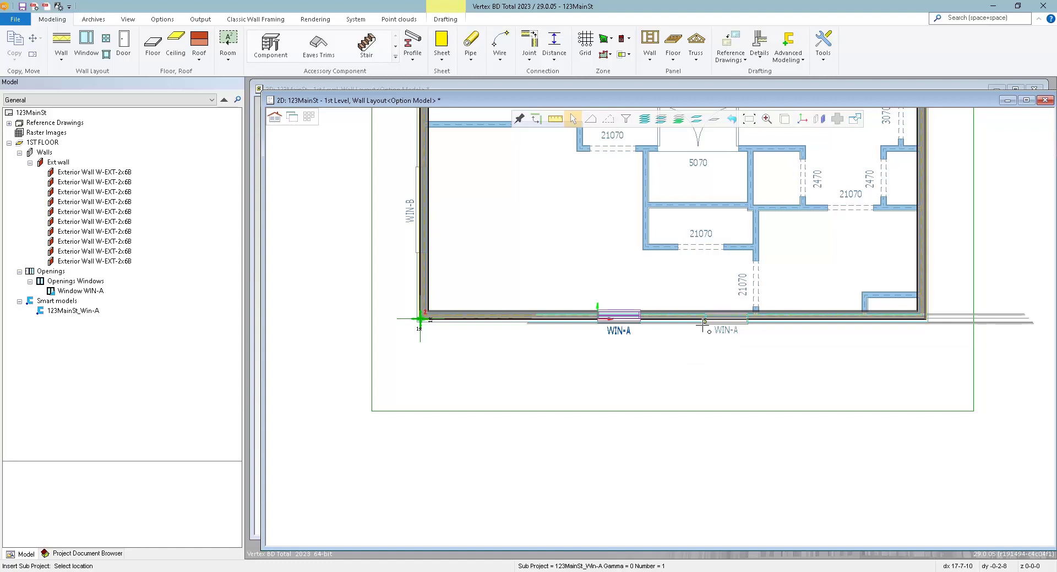
Place a second 123MainSt_Win-A copy at the bottom wall's right WIN-A mark
{"action": "scroll", "coordinate": [704, 322], "scroll_direction": "up", "scroll_amount": 5}
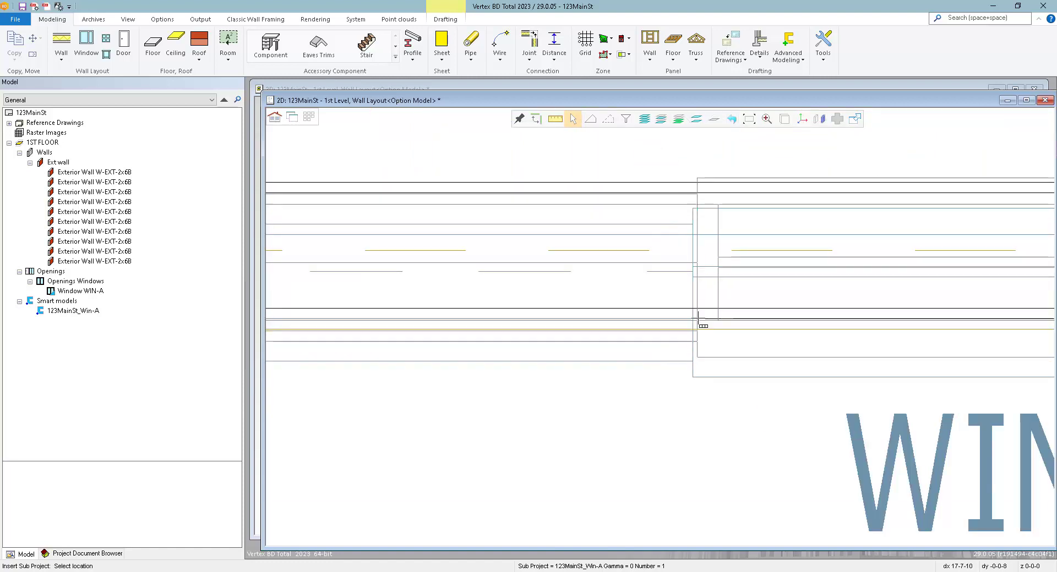
{"action": "left_click", "coordinate": [691, 307]}
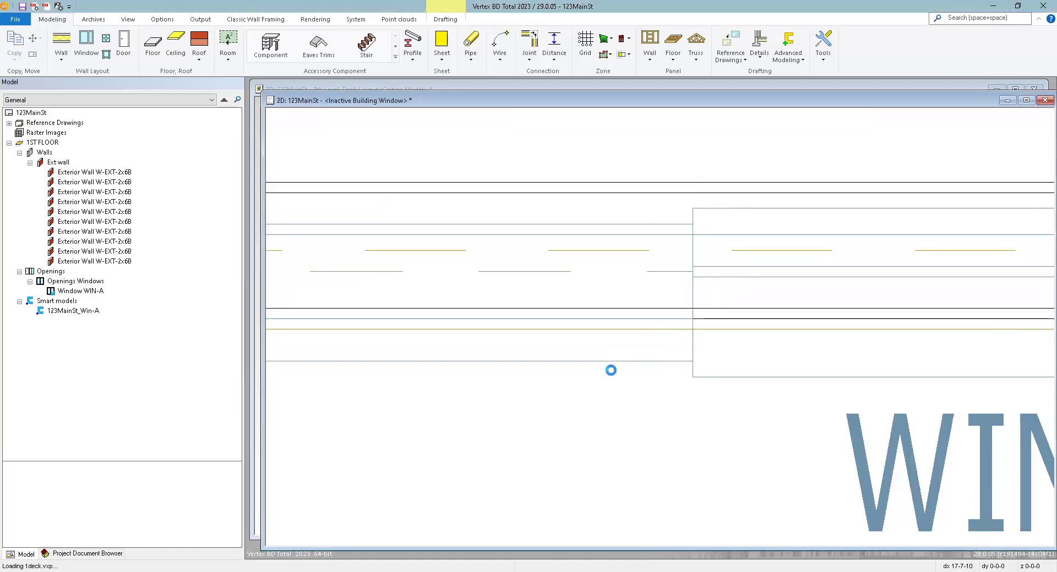
{"action": "scroll", "coordinate": [661, 328], "scroll_direction": "down", "scroll_amount": 5}
{"action": "scroll", "coordinate": [660, 327], "scroll_direction": "down", "scroll_amount": 3}
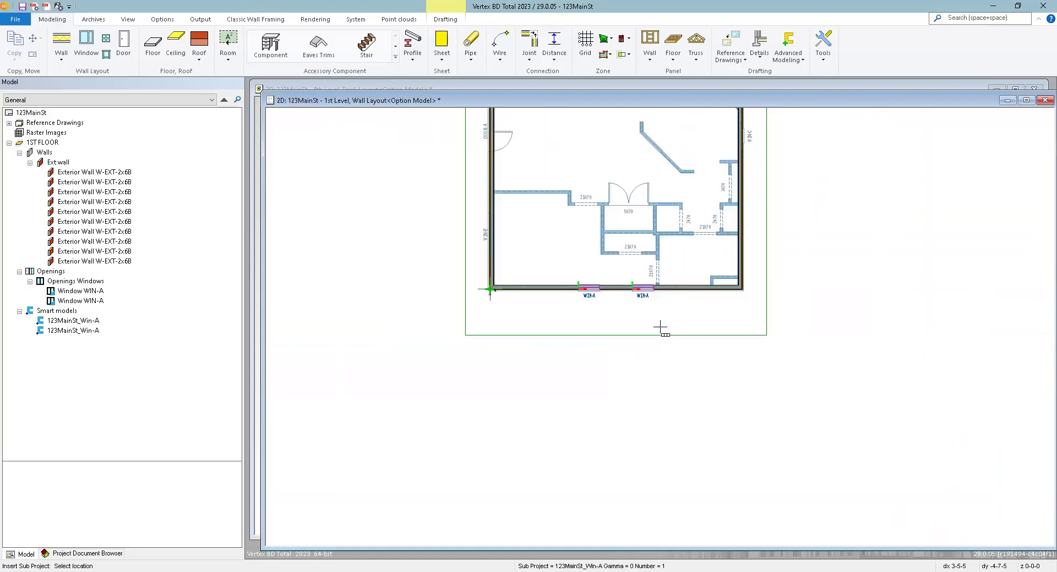
{"action": "scroll", "coordinate": [649, 316], "scroll_direction": "down", "scroll_amount": 1}
{"action": "scroll", "coordinate": [642, 305], "scroll_direction": "down", "scroll_amount": 1}
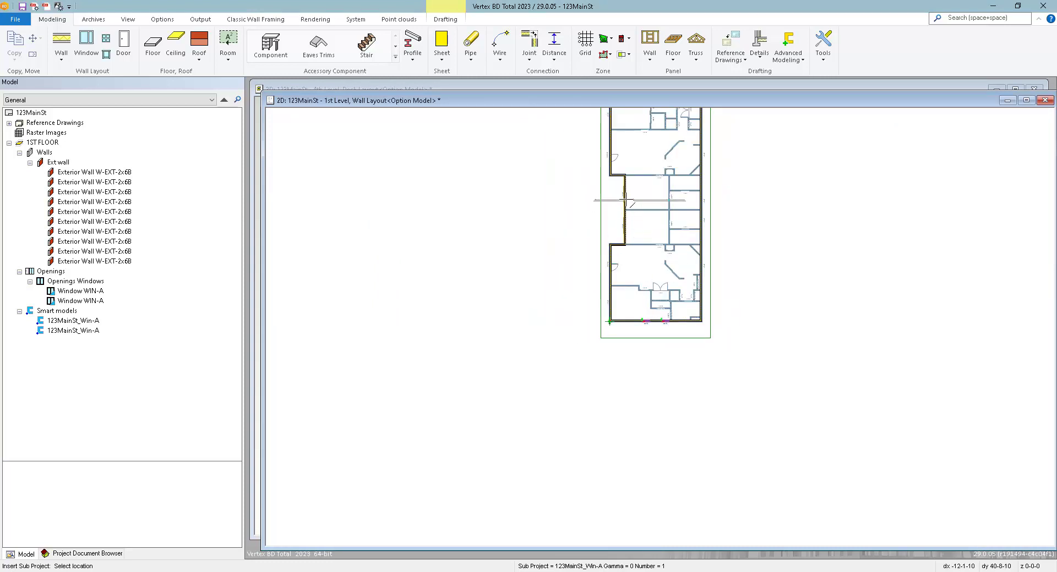
{"action": "scroll", "coordinate": [649, 308], "scroll_direction": "down", "scroll_amount": 1}
{"action": "scroll", "coordinate": [658, 303], "scroll_direction": "up", "scroll_amount": 6}
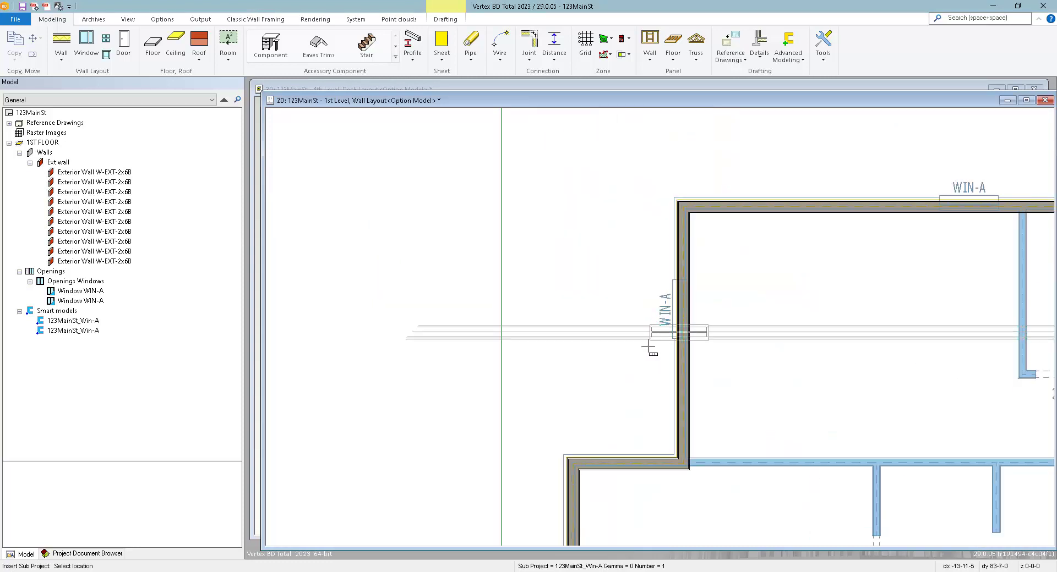
{"action": "scroll", "coordinate": [550, 286], "scroll_direction": "down", "scroll_amount": 2}
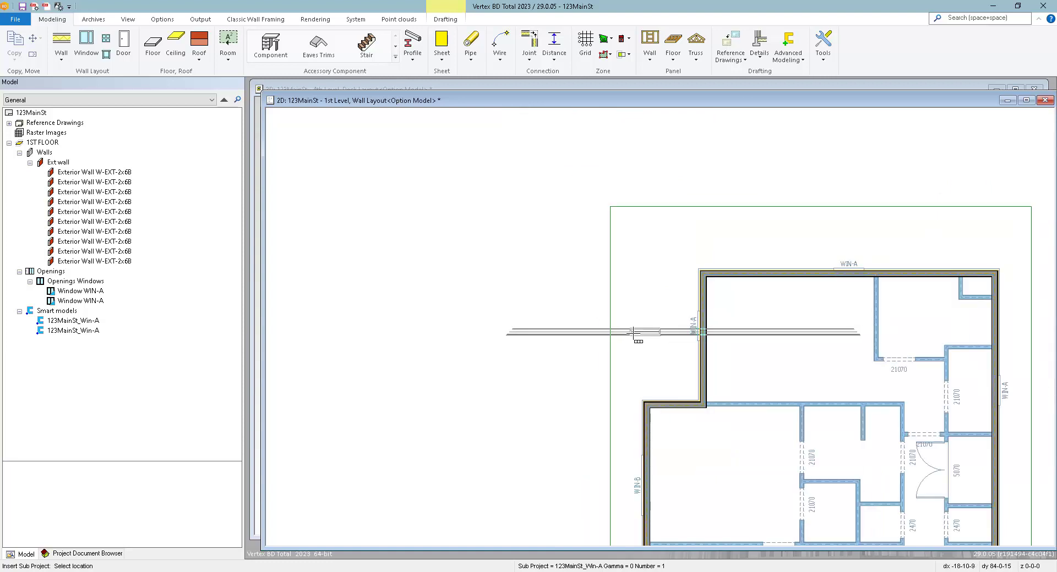
Rotate the smart-model window 90 degrees and place a WIN-A copy in the left wall
{"action": "right_click", "coordinate": [505, 252]}
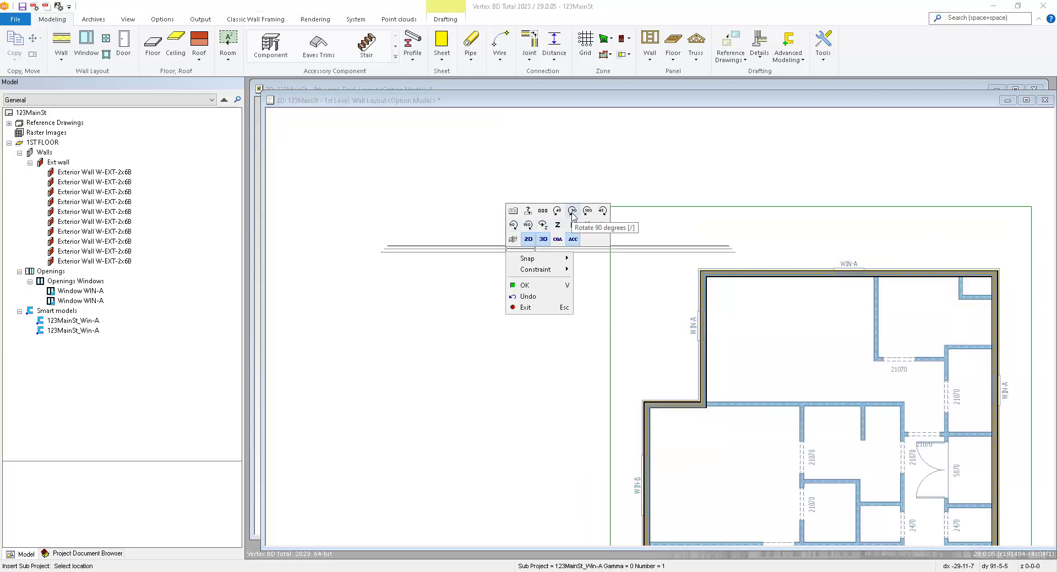
{"action": "left_click", "coordinate": [512, 225]}
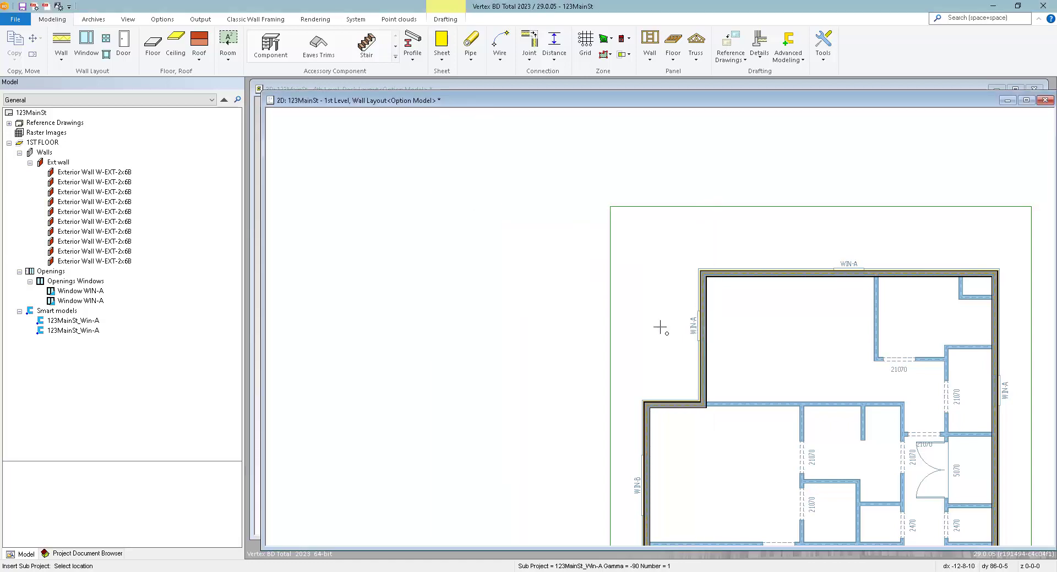
{"action": "scroll", "coordinate": [660, 328], "scroll_direction": "up", "scroll_amount": 5}
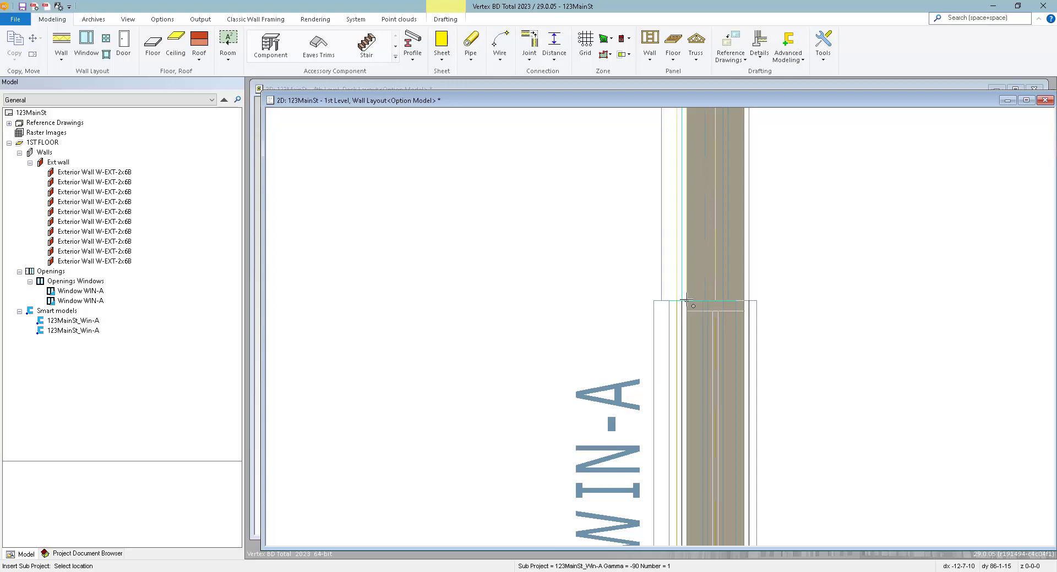
{"action": "left_click", "coordinate": [686, 300]}
{"action": "scroll", "coordinate": [655, 319], "scroll_direction": "down", "scroll_amount": 5}
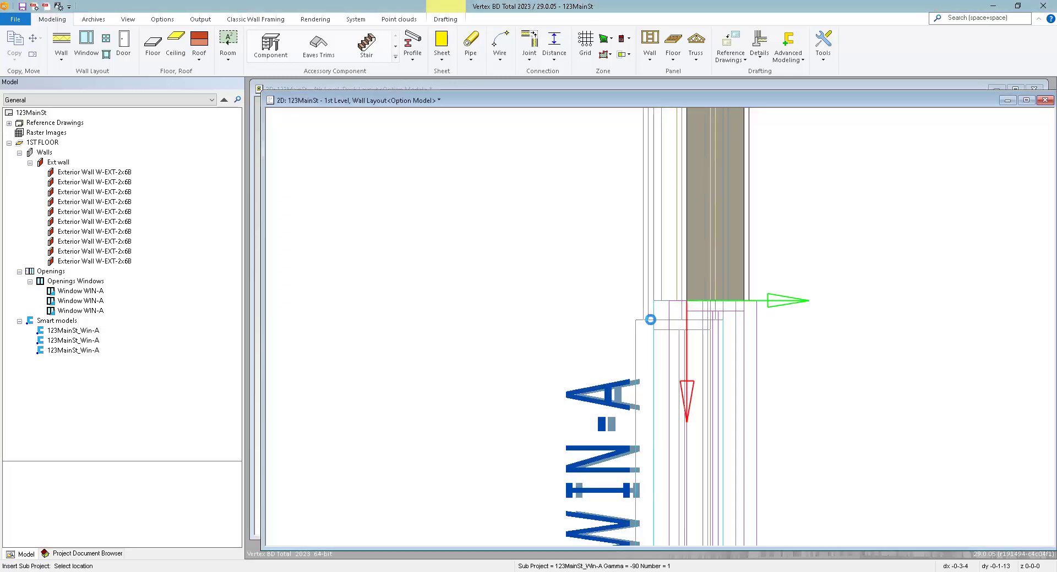
{"action": "scroll", "coordinate": [659, 327], "scroll_direction": "down", "scroll_amount": 3}
{"action": "scroll", "coordinate": [649, 308], "scroll_direction": "up", "scroll_amount": 5}
Turn the window preview to 180 degrees and place a WIN-A copy in the top wall
{"action": "right_click", "coordinate": [647, 298]}
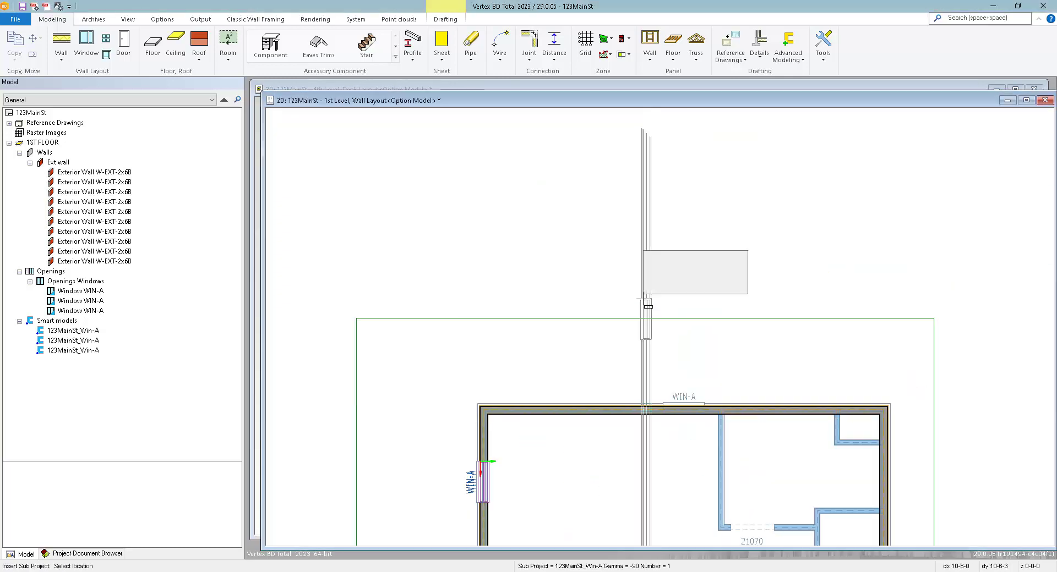
{"action": "left_click", "coordinate": [651, 272]}
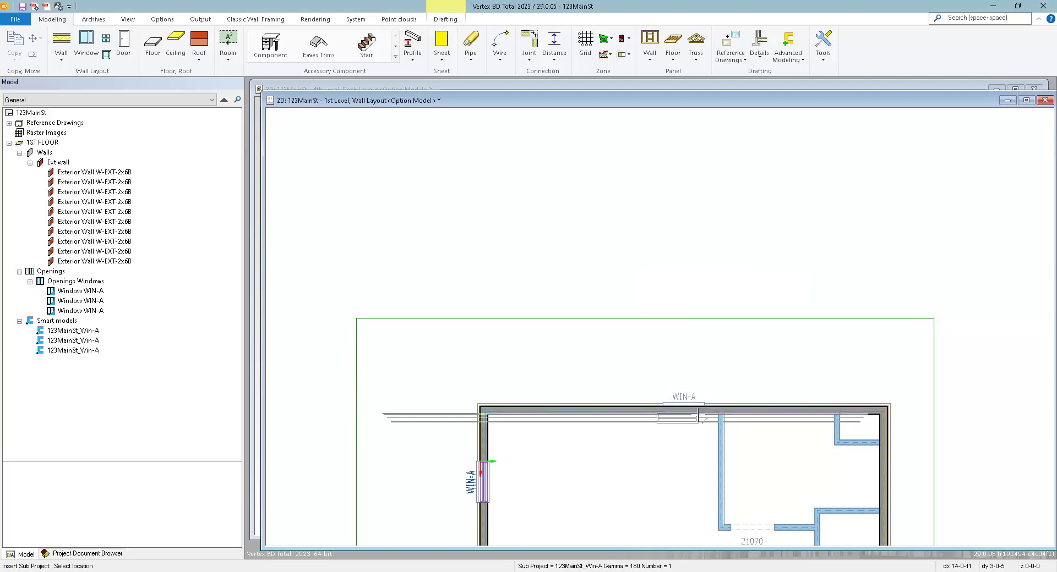
{"action": "scroll", "coordinate": [673, 313], "scroll_direction": "up", "scroll_amount": 5}
{"action": "scroll", "coordinate": [674, 313], "scroll_direction": "up", "scroll_amount": 4}
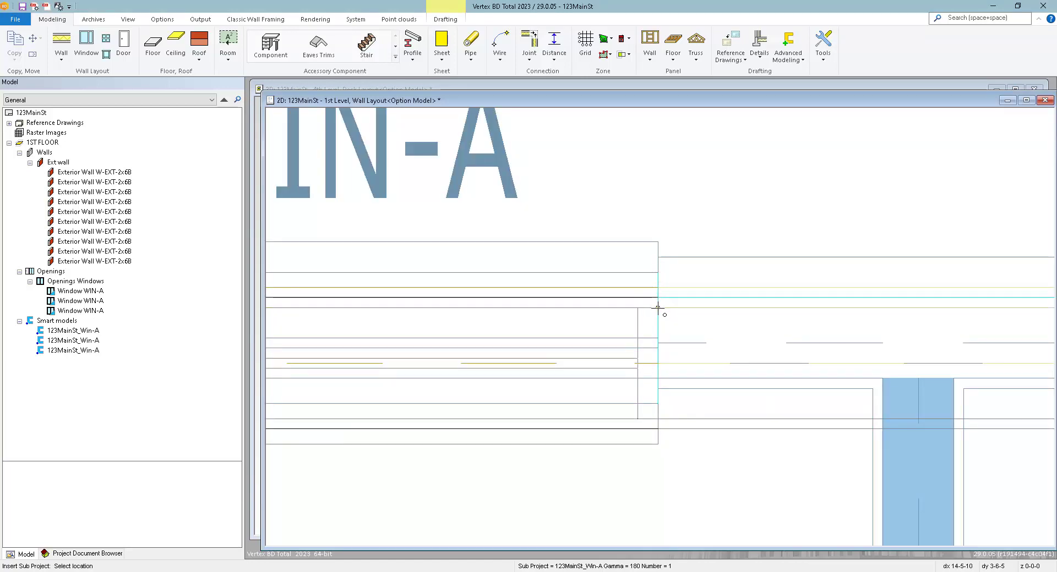
{"action": "left_click", "coordinate": [658, 309]}
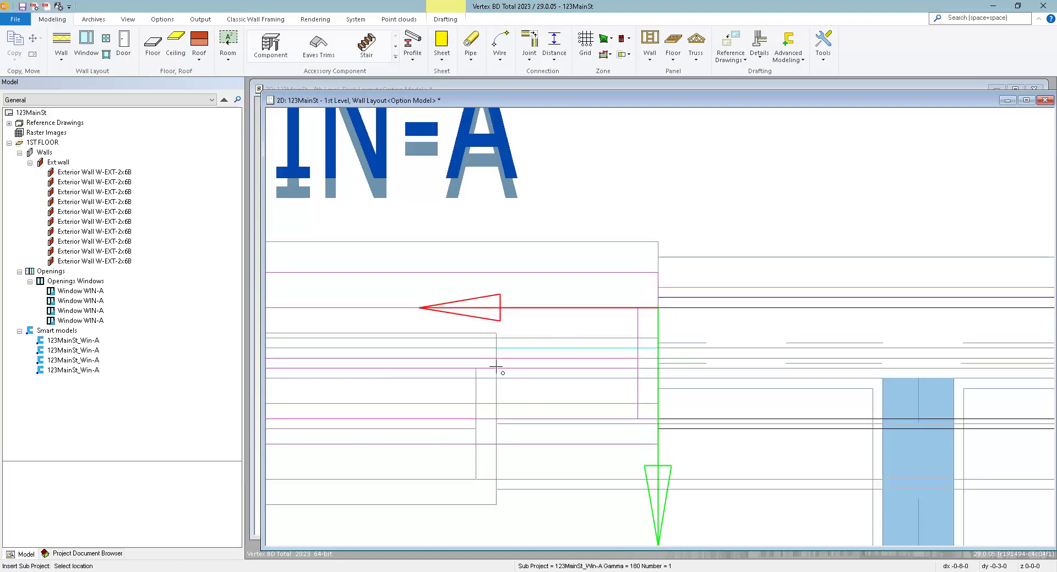
{"action": "scroll", "coordinate": [495, 366], "scroll_direction": "down", "scroll_amount": 8}
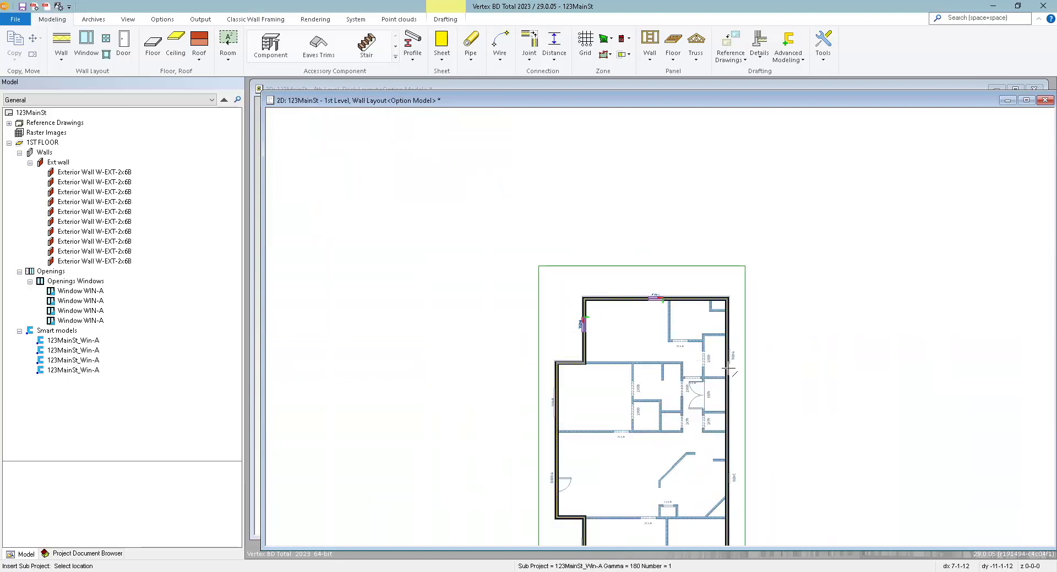
{"action": "scroll", "coordinate": [728, 371], "scroll_direction": "up", "scroll_amount": 10}
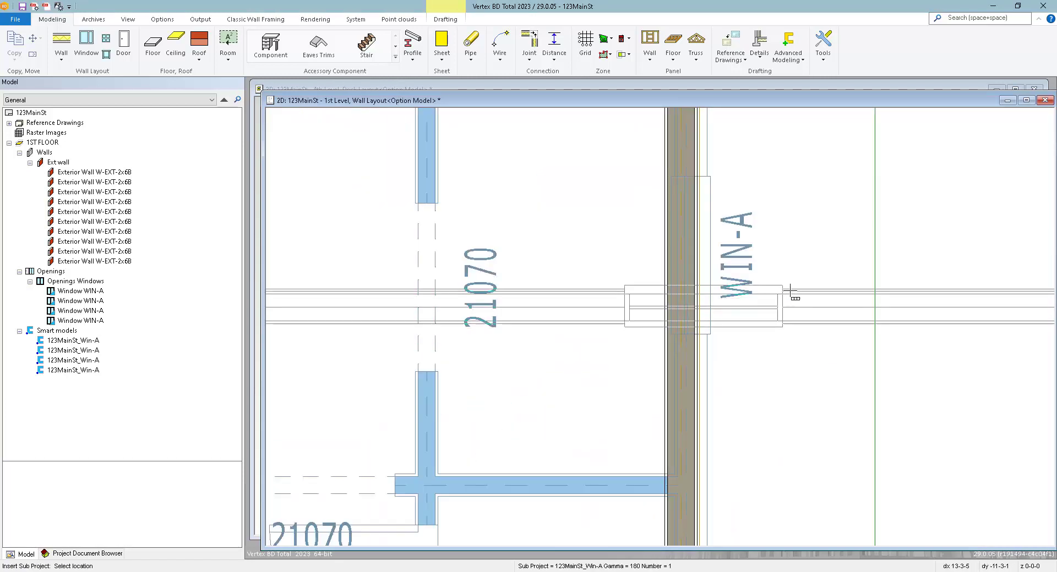
Turn the window preview to 90 degrees and place a WIN-A copy in the right wall
{"action": "right_click", "coordinate": [791, 292]}
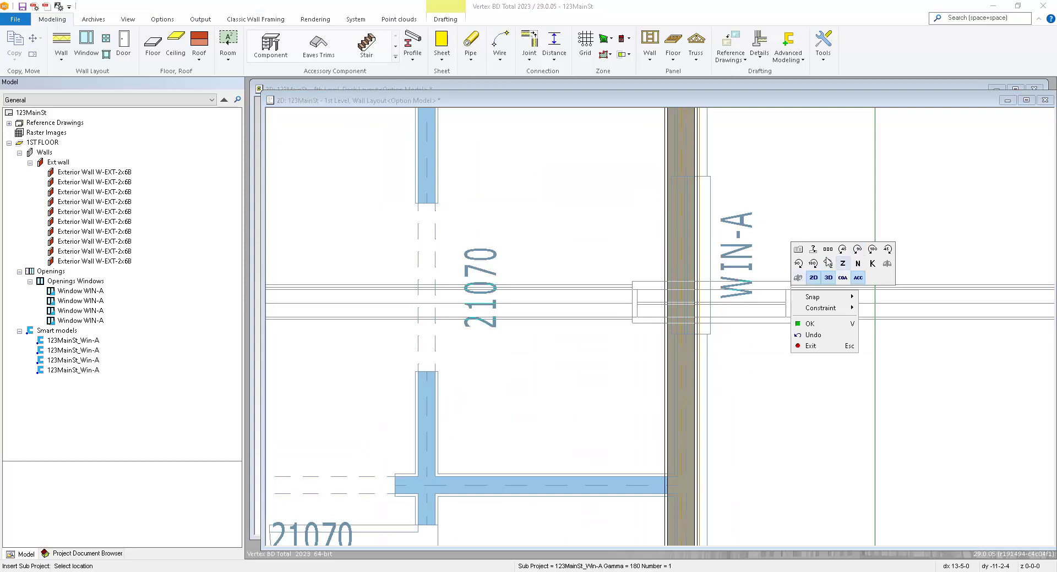
{"action": "left_click", "coordinate": [798, 263]}
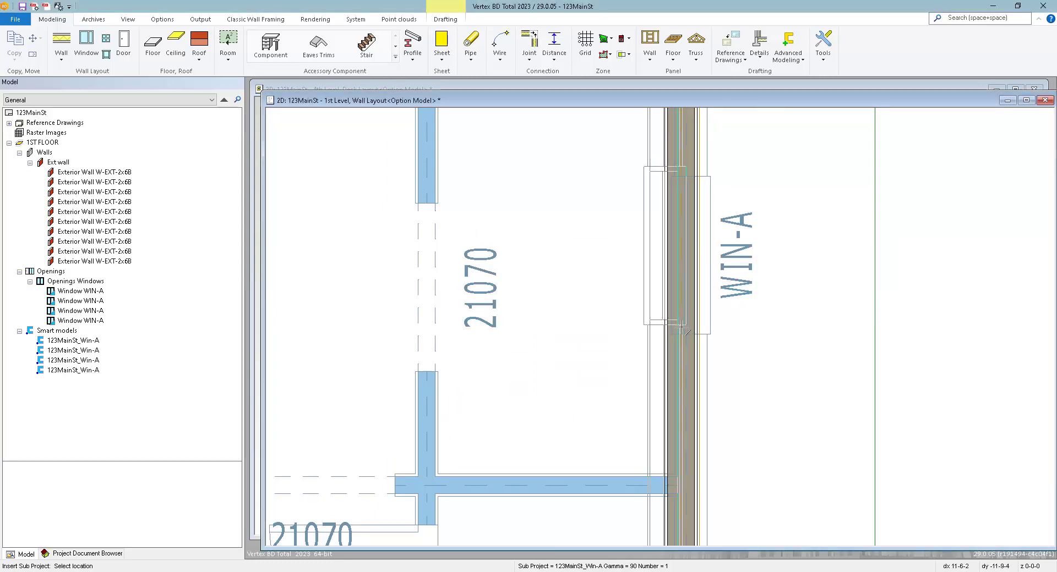
{"action": "scroll", "coordinate": [682, 329], "scroll_direction": "up", "scroll_amount": 2}
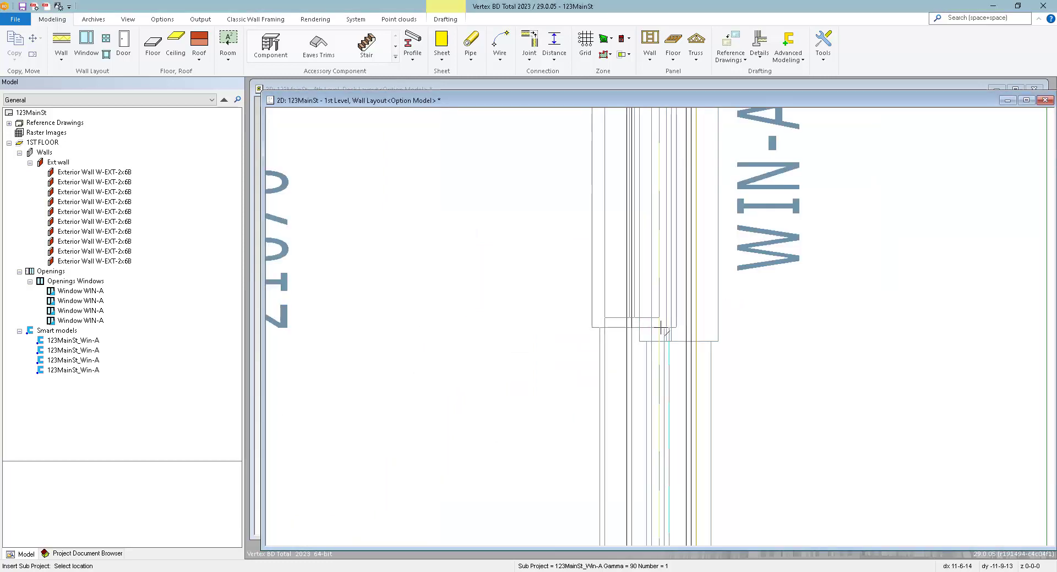
{"action": "left_click", "coordinate": [685, 342]}
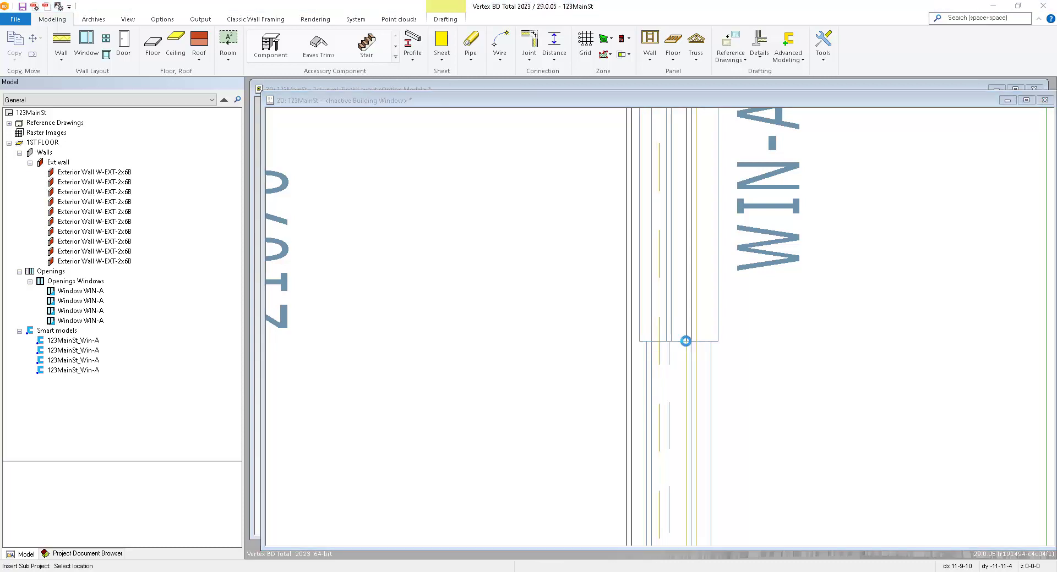
{"action": "scroll", "coordinate": [575, 396], "scroll_direction": "down", "scroll_amount": 5}
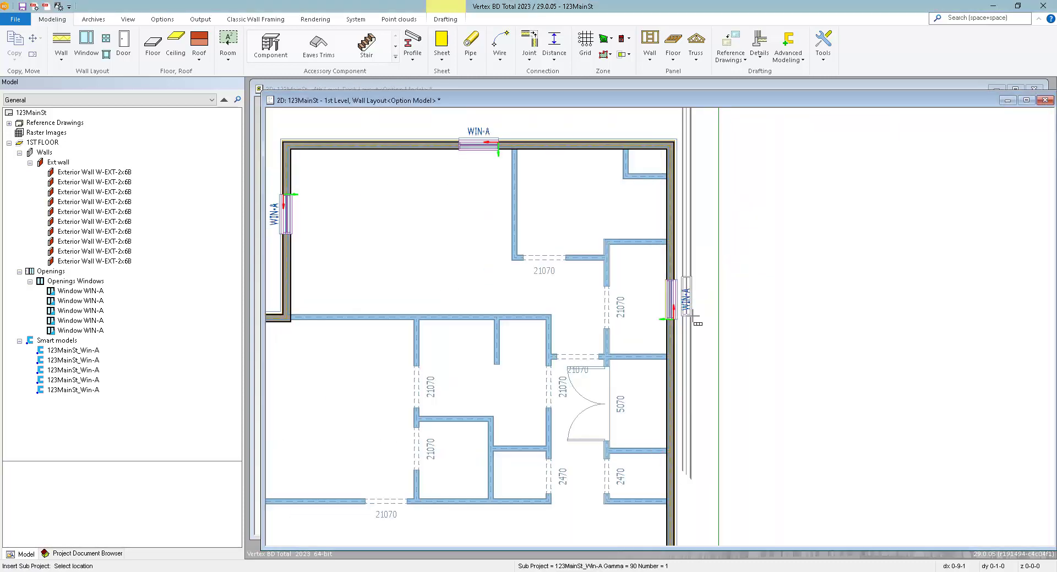
{"action": "scroll", "coordinate": [699, 322], "scroll_direction": "up", "scroll_amount": 3}
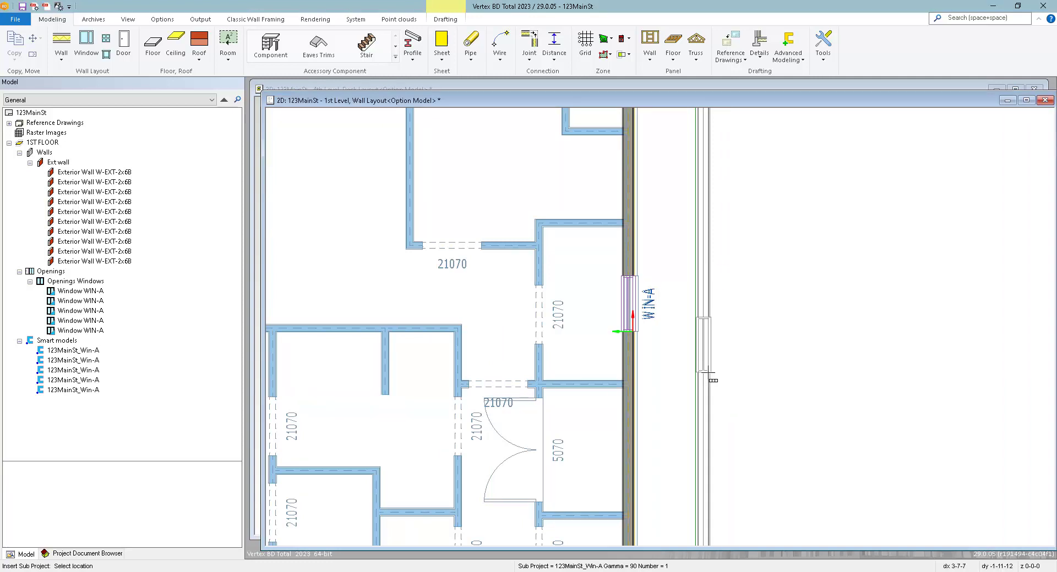
{"action": "scroll", "coordinate": [713, 380], "scroll_direction": "down", "scroll_amount": 5}
{"action": "key", "text": "Escape"}
{"action": "scroll", "coordinate": [662, 333], "scroll_direction": "up", "scroll_amount": 4}
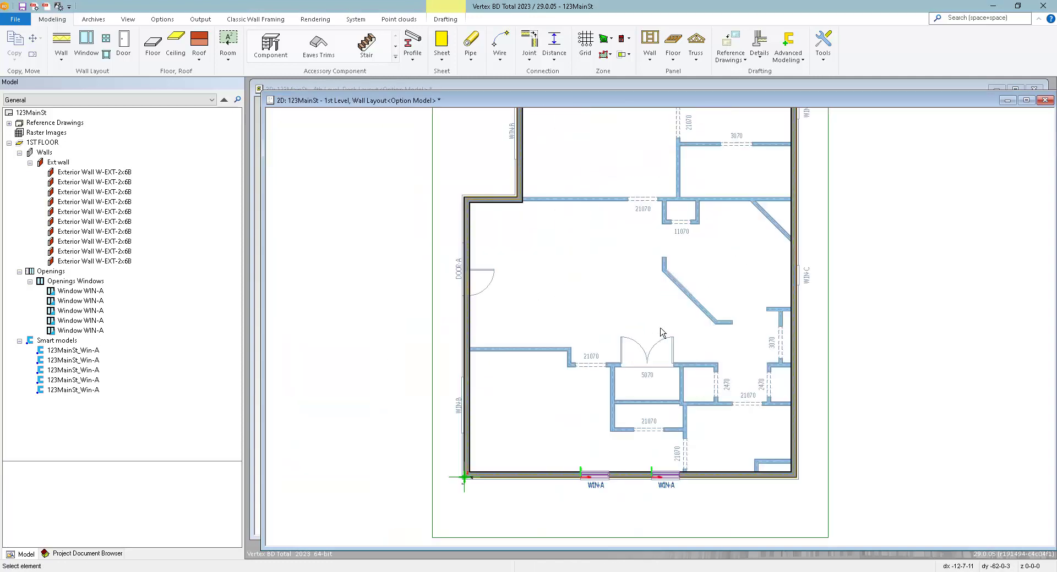
{"action": "scroll", "coordinate": [662, 333], "scroll_direction": "up", "scroll_amount": 2}
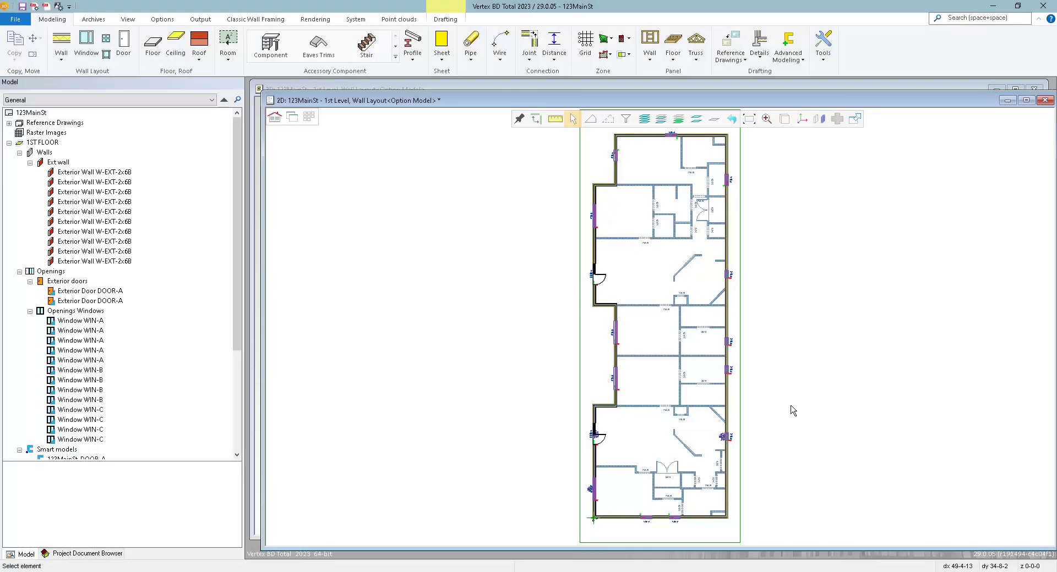
{"action": "scroll", "coordinate": [661, 331], "scroll_direction": "up", "scroll_amount": 4}
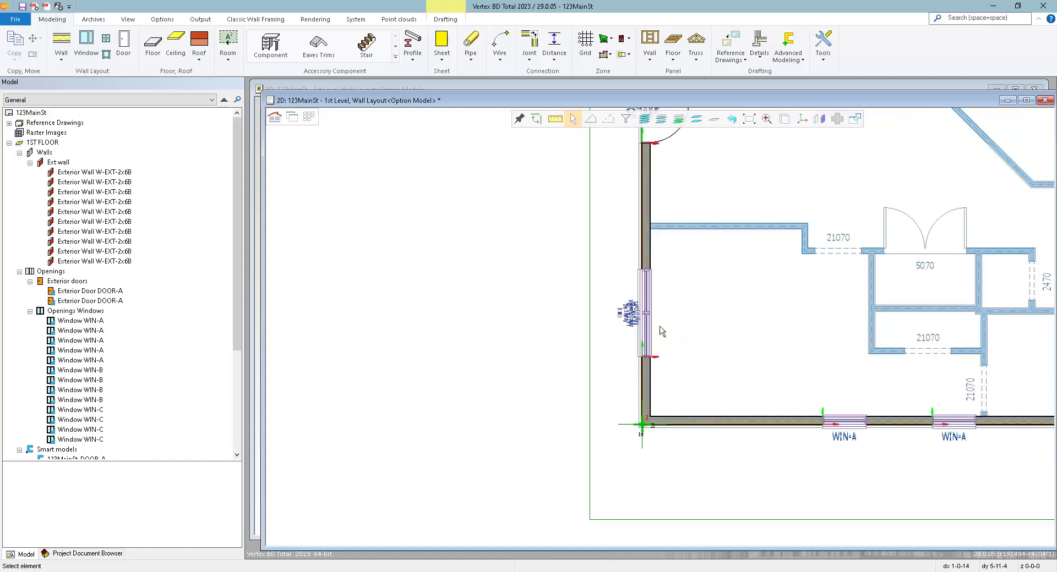
{"action": "scroll", "coordinate": [662, 332], "scroll_direction": "down", "scroll_amount": 3}
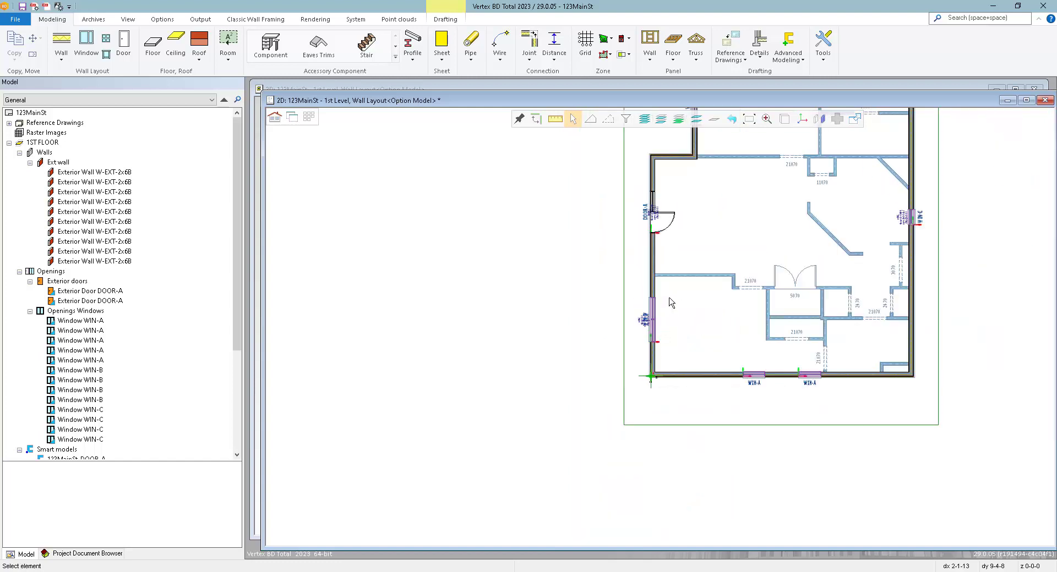
{"action": "scroll", "coordinate": [772, 230], "scroll_direction": "up", "scroll_amount": 3}
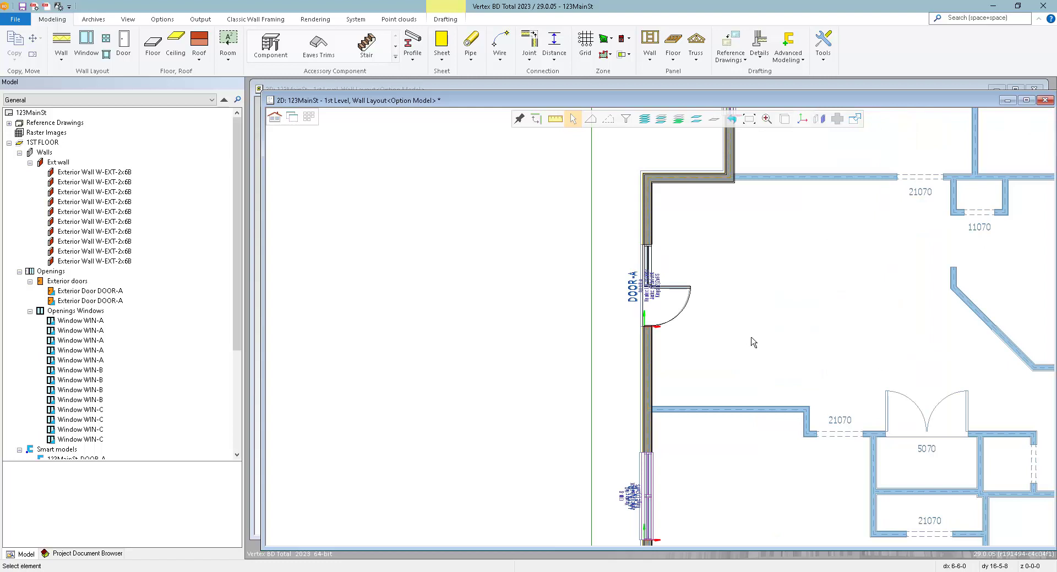
{"action": "scroll", "coordinate": [753, 342], "scroll_direction": "down", "scroll_amount": 6}
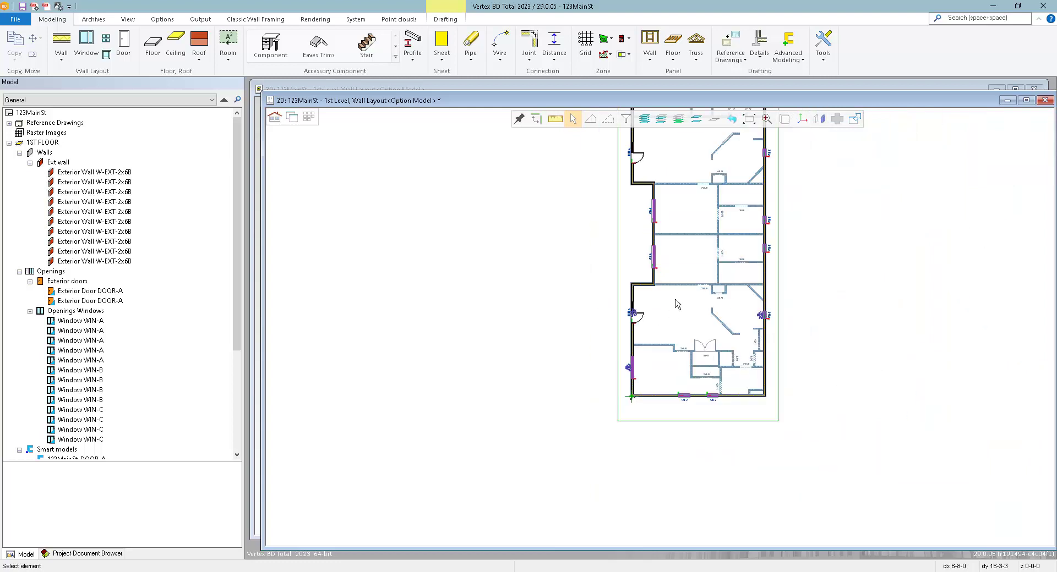
{"action": "key", "text": "ctrl+Tab"}
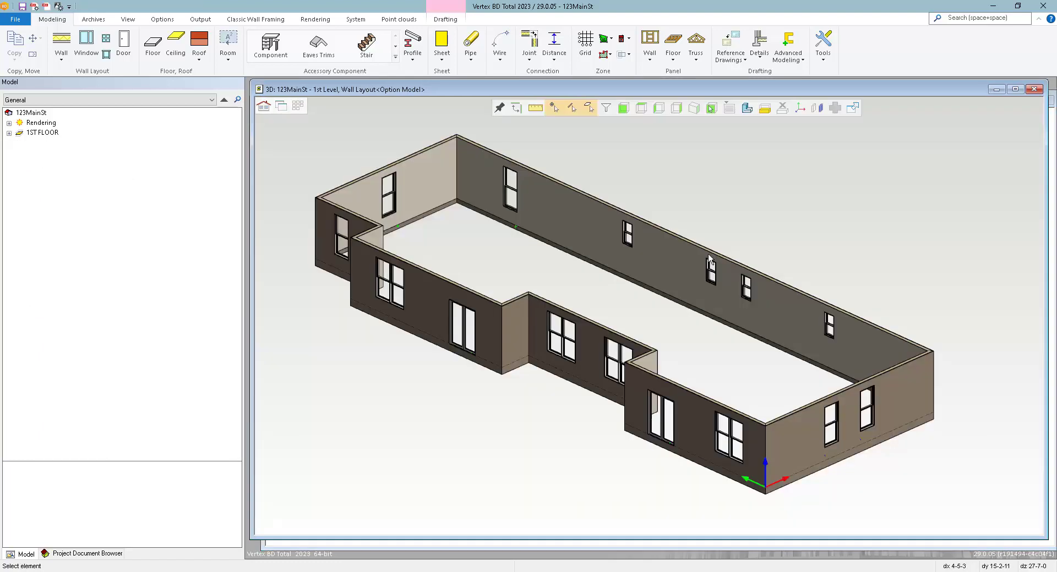
{"action": "scroll", "coordinate": [688, 330], "scroll_direction": "up", "scroll_amount": 2}
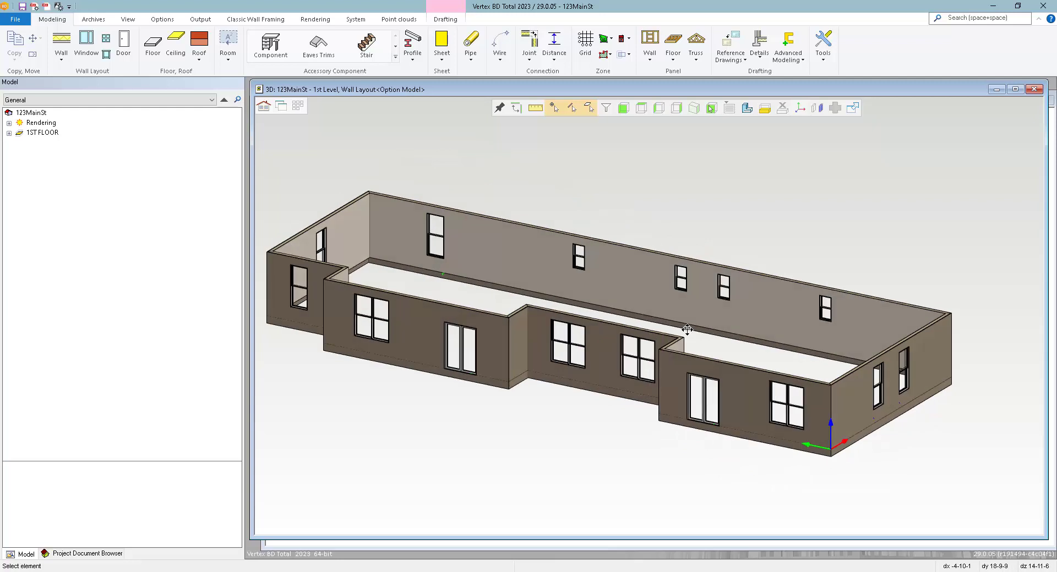
{"action": "middle_click_drag", "start_coordinate": [688, 329], "coordinate": [651, 332]}
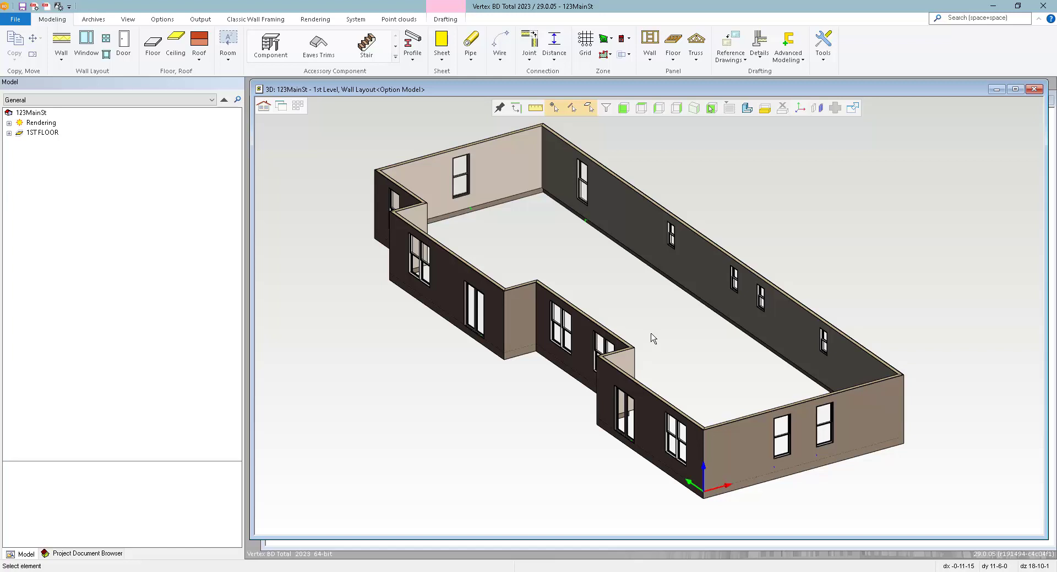
{"action": "key", "text": "ctrl+Tab"}
{"action": "scroll", "coordinate": [682, 333], "scroll_direction": "down", "scroll_amount": 2}
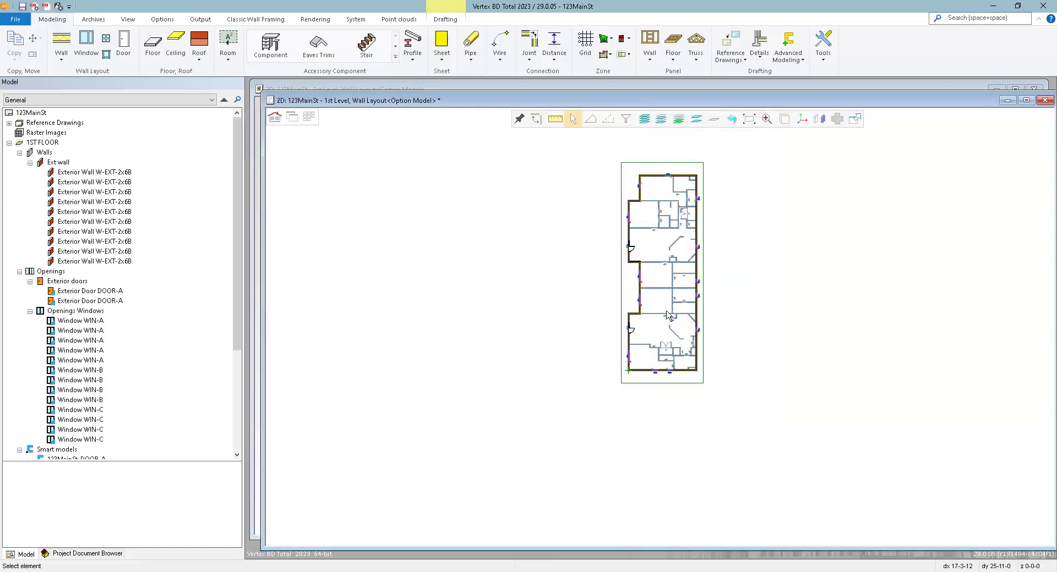
Generate wall panels for the first-floor exterior walls with default panelizing settings
{"action": "scroll", "coordinate": [693, 342], "scroll_direction": "up", "scroll_amount": 3}
{"action": "left_click", "coordinate": [649, 47]}
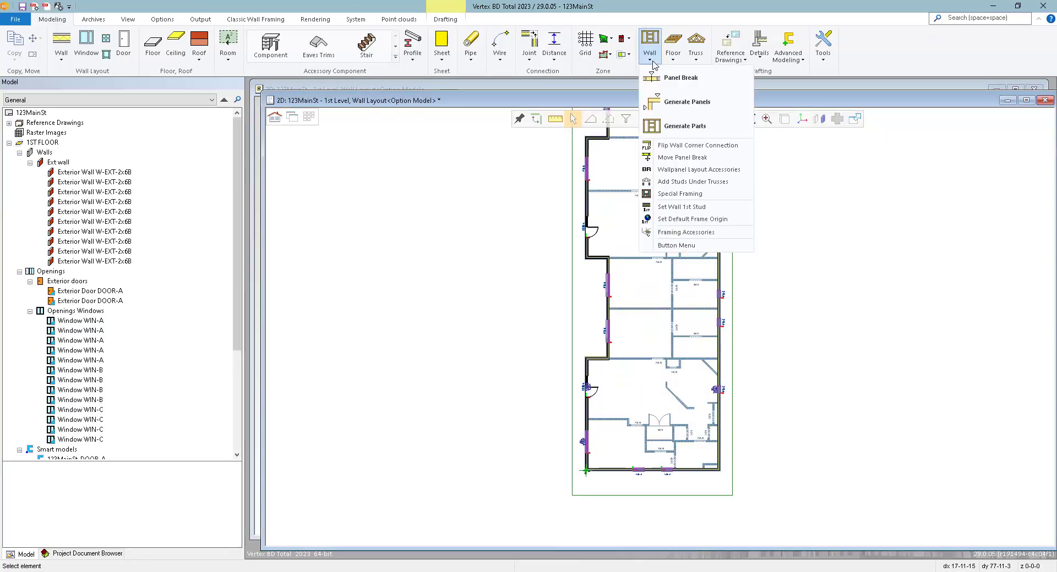
{"action": "left_click", "coordinate": [676, 104]}
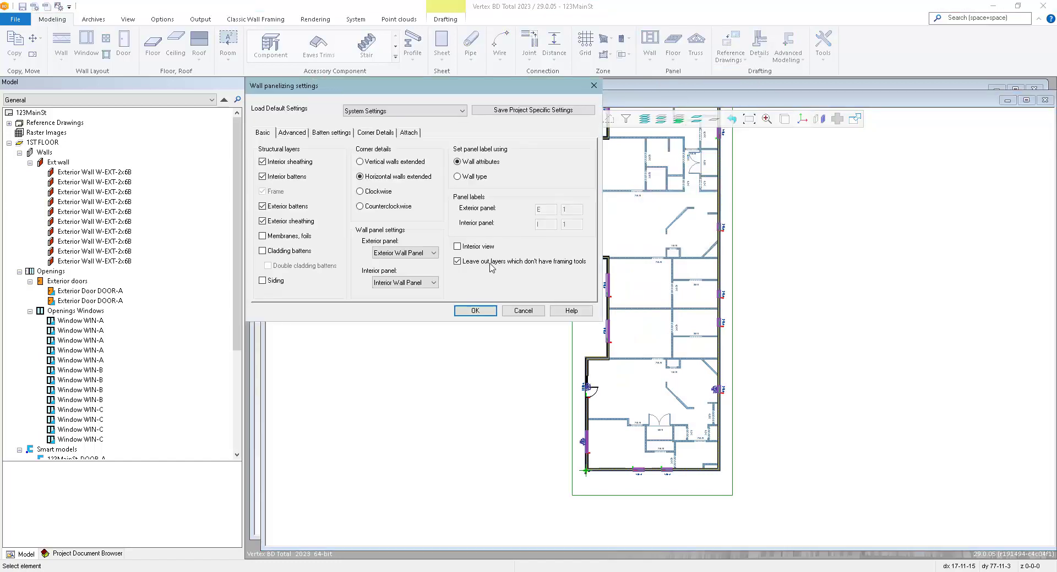
{"action": "left_click", "coordinate": [475, 312]}
{"action": "scroll", "coordinate": [688, 337], "scroll_direction": "down", "scroll_amount": 3}
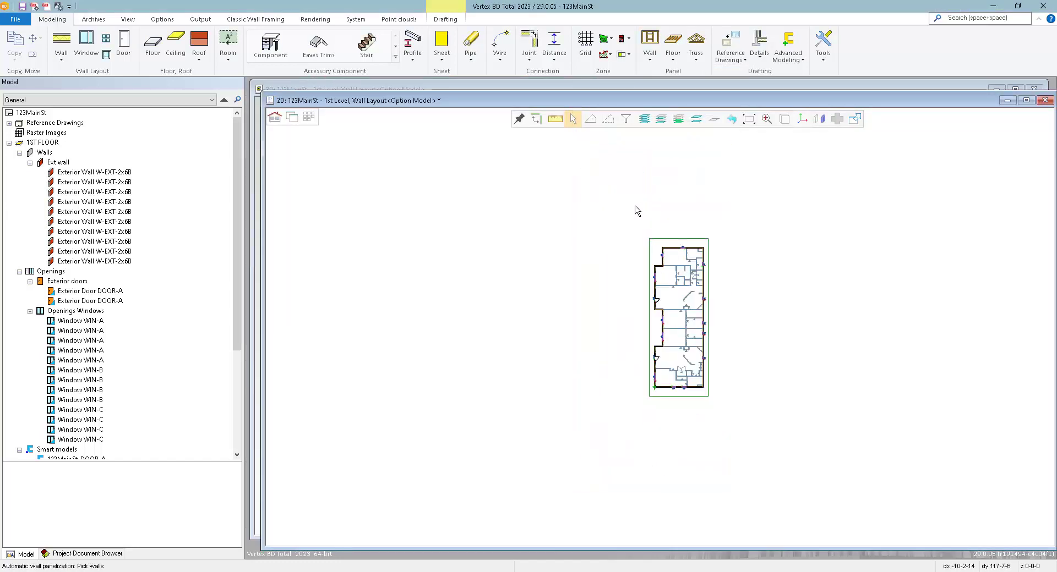
{"action": "left_click_drag", "start_coordinate": [628, 216], "coordinate": [744, 427]}
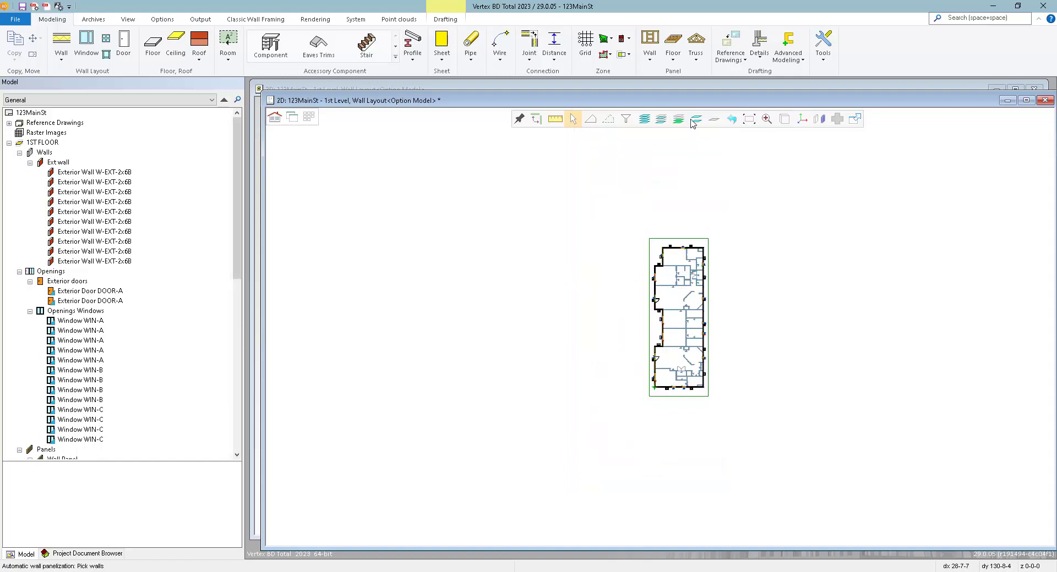
Generate framing parts for all the new wall panels
{"action": "left_click", "coordinate": [650, 60]}
{"action": "left_click", "coordinate": [667, 123]}
{"action": "left_click_drag", "start_coordinate": [628, 228], "coordinate": [754, 449]}
{"action": "right_click", "coordinate": [743, 385]}
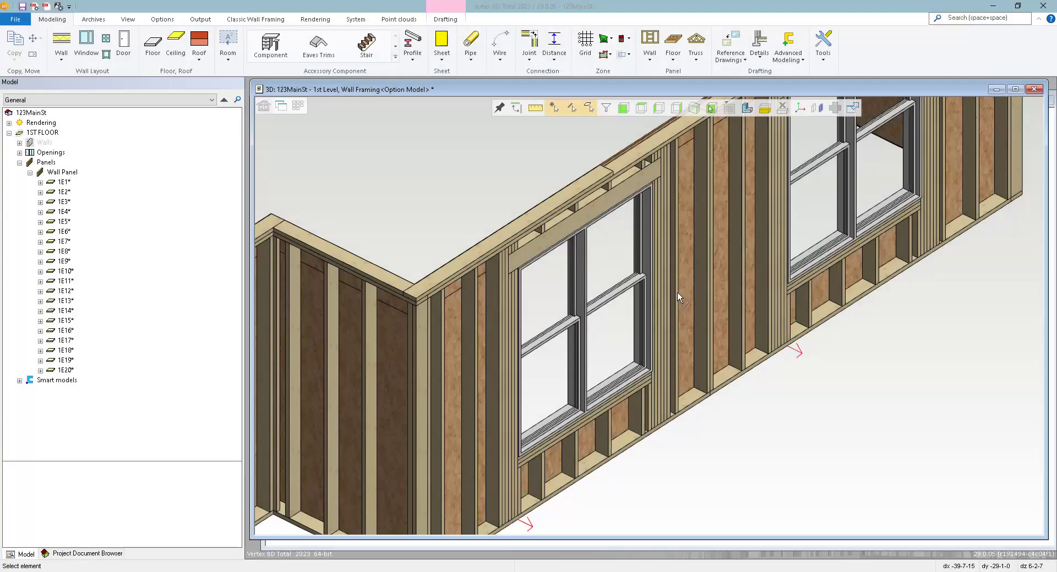
Inspect the Header 6x8 above the window and the LVL door header, then clear the selection
{"action": "scroll", "coordinate": [618, 302], "scroll_direction": "up", "scroll_amount": 4}
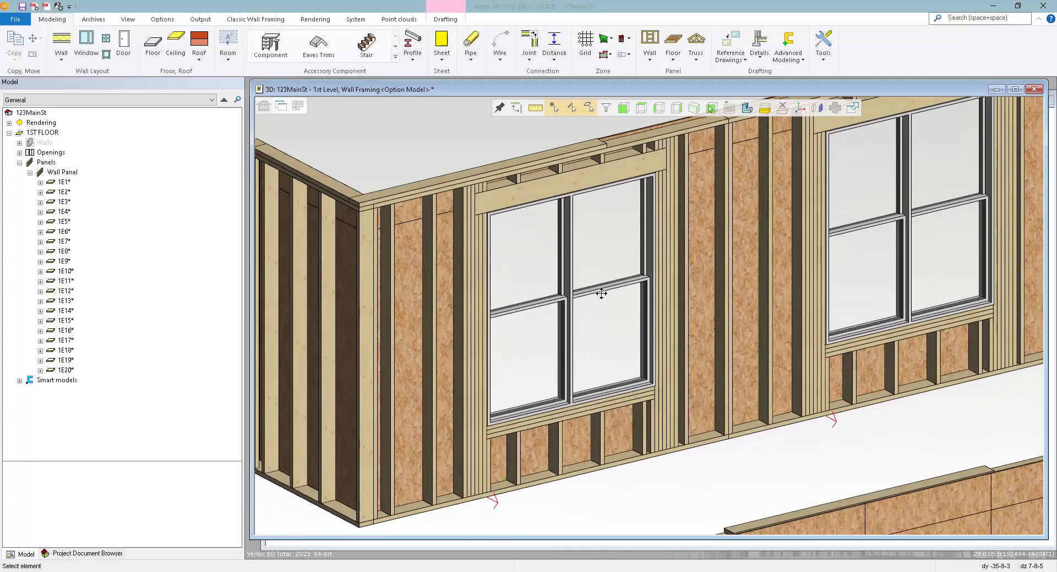
{"action": "left_click", "coordinate": [578, 183]}
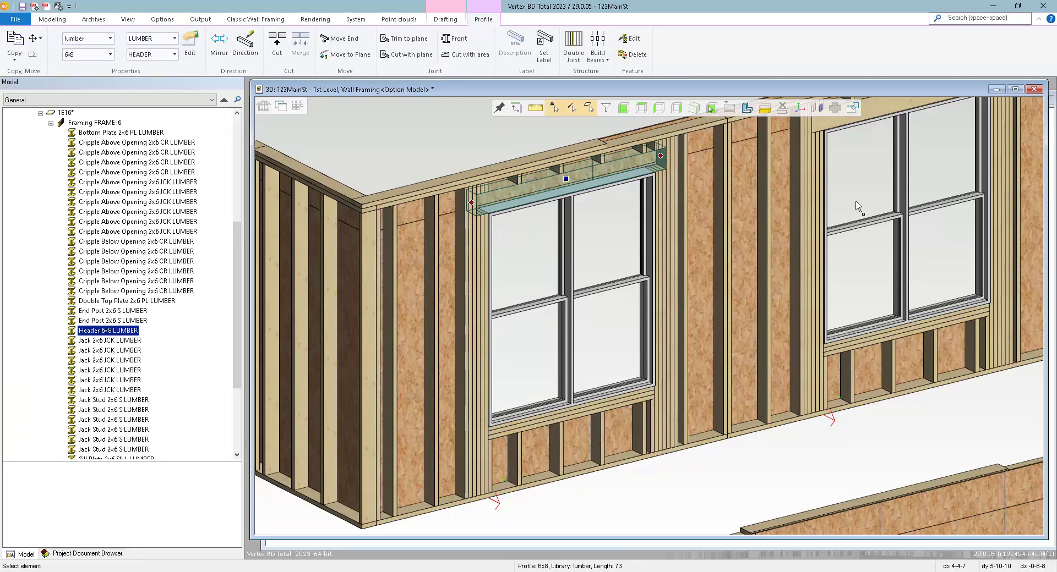
{"action": "scroll", "coordinate": [850, 212], "scroll_direction": "down", "scroll_amount": 3}
{"action": "scroll", "coordinate": [782, 240], "scroll_direction": "up", "scroll_amount": 4}
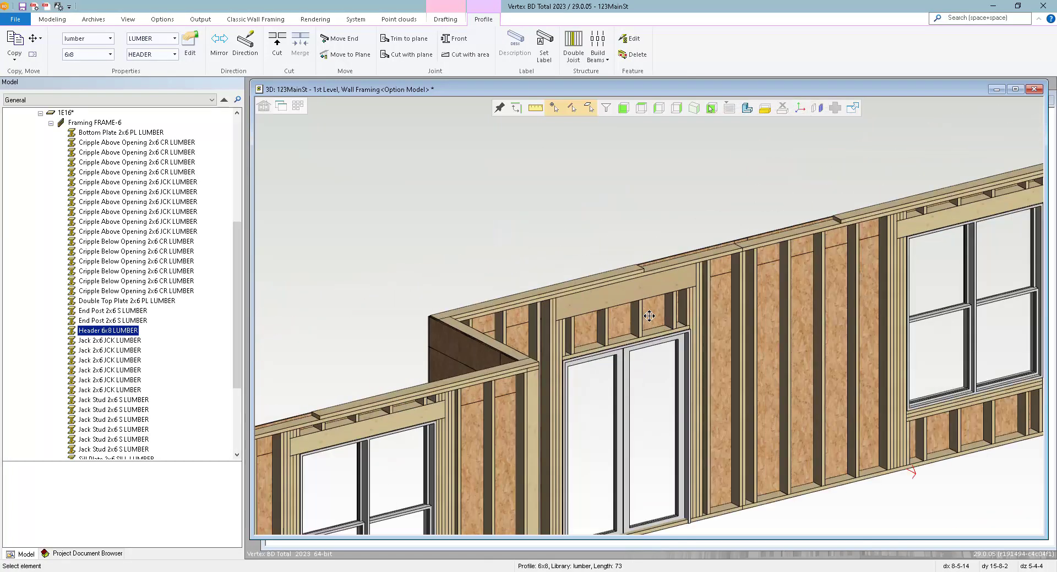
{"action": "left_click", "coordinate": [580, 290]}
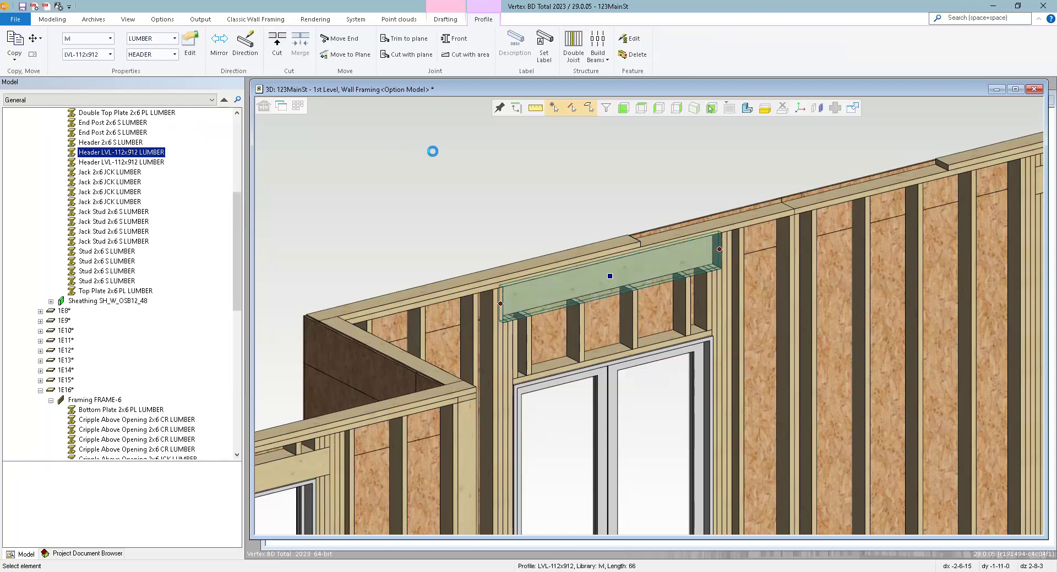
{"action": "key", "text": "Escape"}
Select the Header 2x10 above the WIN-A window to inspect it
{"action": "scroll", "coordinate": [713, 352], "scroll_direction": "down", "scroll_amount": 4}
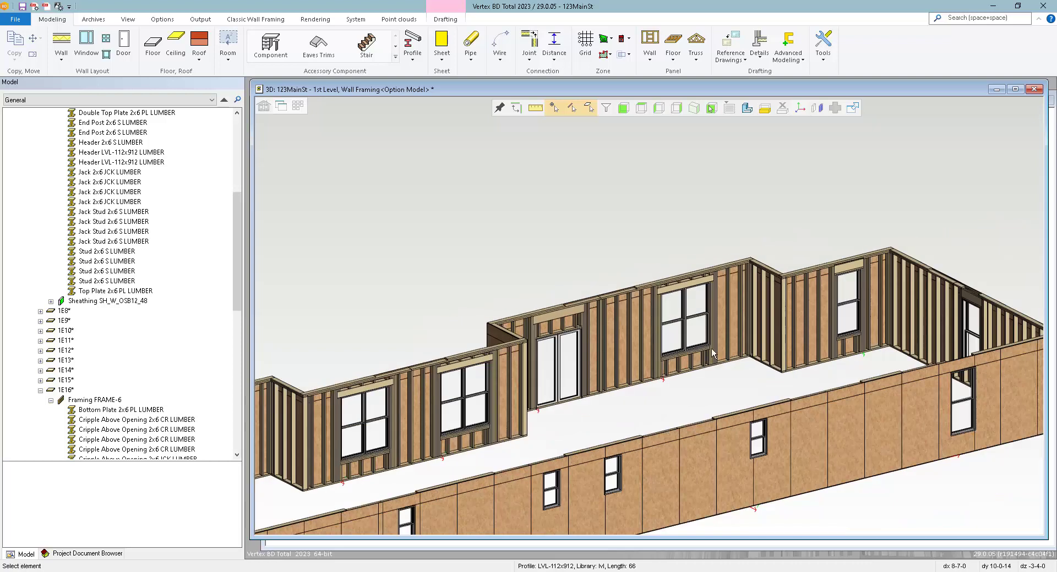
{"action": "scroll", "coordinate": [782, 330], "scroll_direction": "up", "scroll_amount": 5}
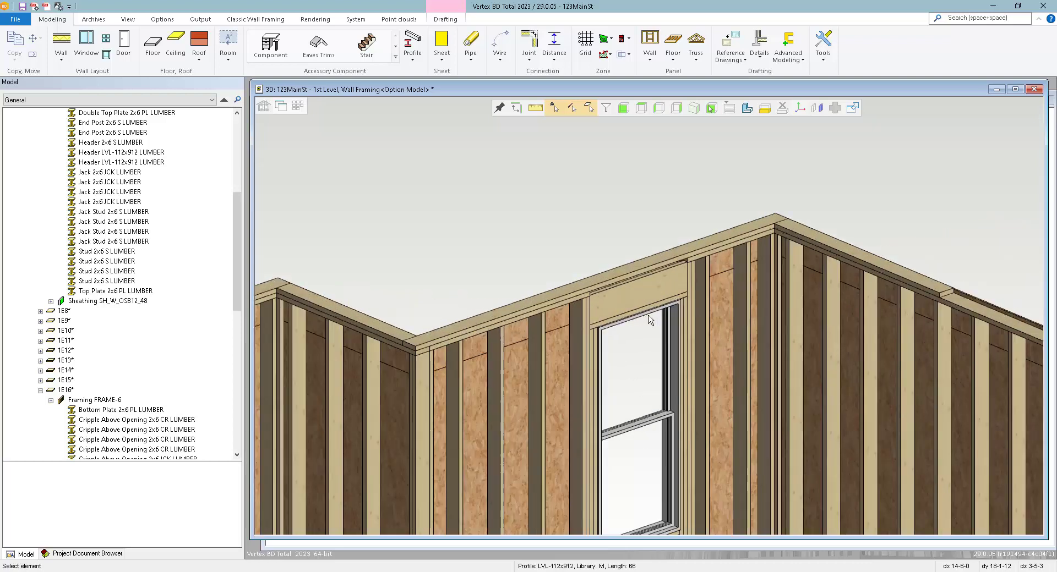
{"action": "scroll", "coordinate": [649, 317], "scroll_direction": "up", "scroll_amount": 1}
{"action": "left_click", "coordinate": [648, 314]}
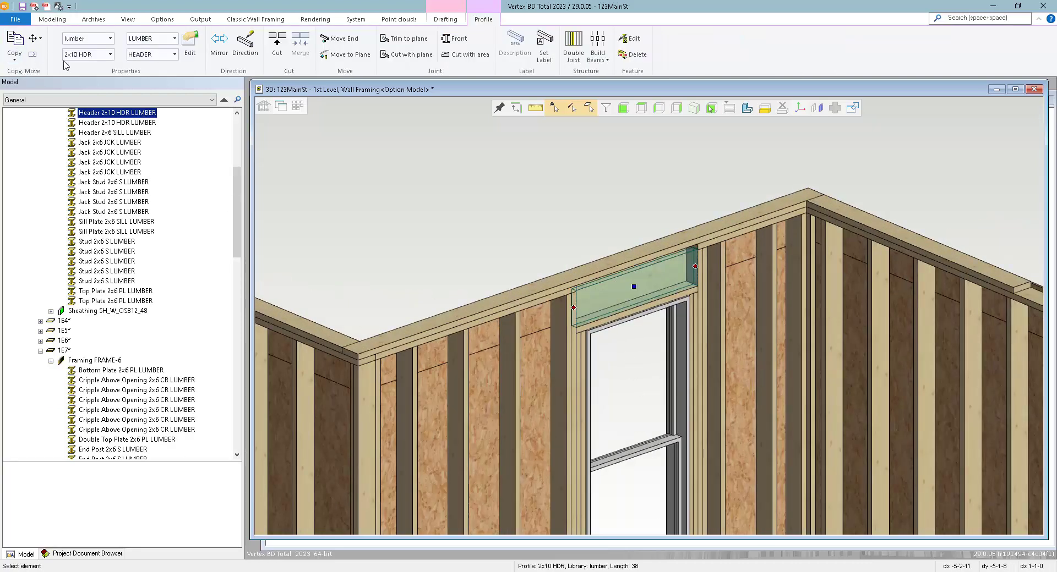
{"action": "scroll", "coordinate": [655, 347], "scroll_direction": "down", "scroll_amount": 1}
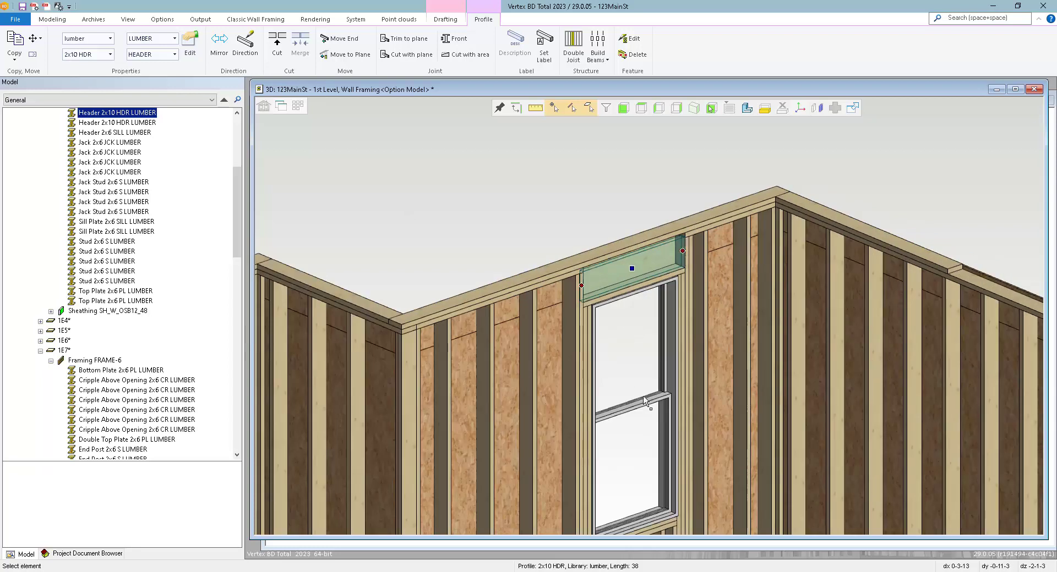
{"action": "scroll", "coordinate": [667, 484], "scroll_direction": "down", "scroll_amount": 3}
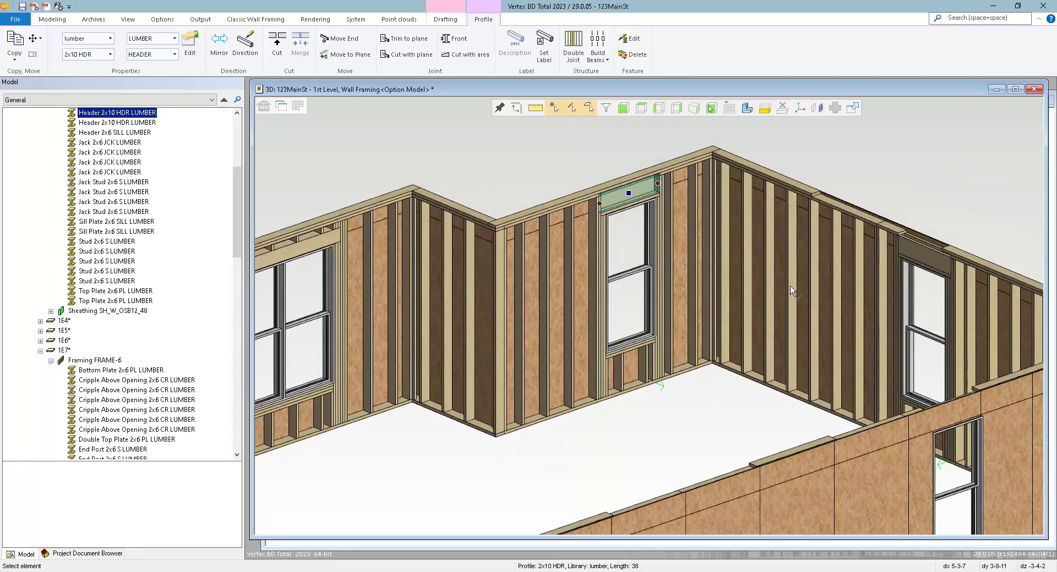
Orbit and pan over to the back wall's window and clear the header selection
{"action": "middle_click_drag", "start_coordinate": [795, 294], "coordinate": [964, 277]}
{"action": "scroll", "coordinate": [964, 277], "scroll_direction": "down", "scroll_amount": 5}
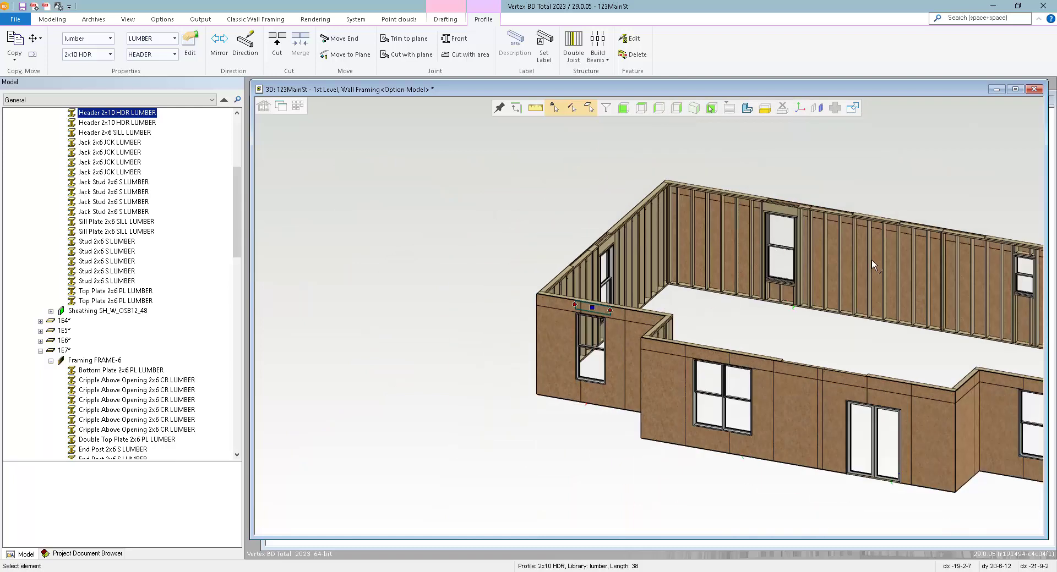
{"action": "scroll", "coordinate": [650, 316], "scroll_direction": "up", "scroll_amount": 5}
{"action": "scroll", "coordinate": [650, 316], "scroll_direction": "up", "scroll_amount": 2}
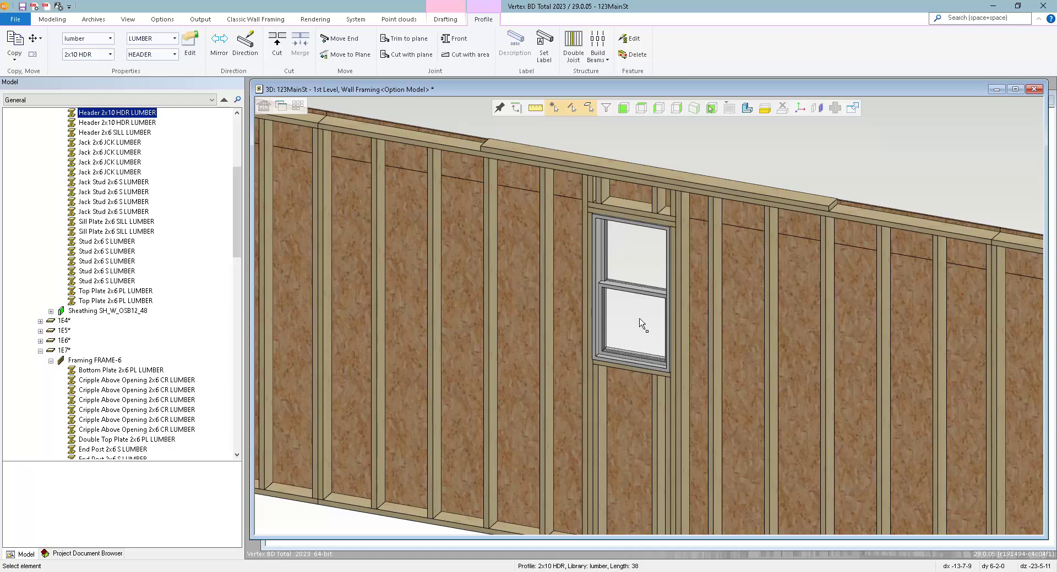
{"action": "scroll", "coordinate": [643, 323], "scroll_direction": "down", "scroll_amount": 6}
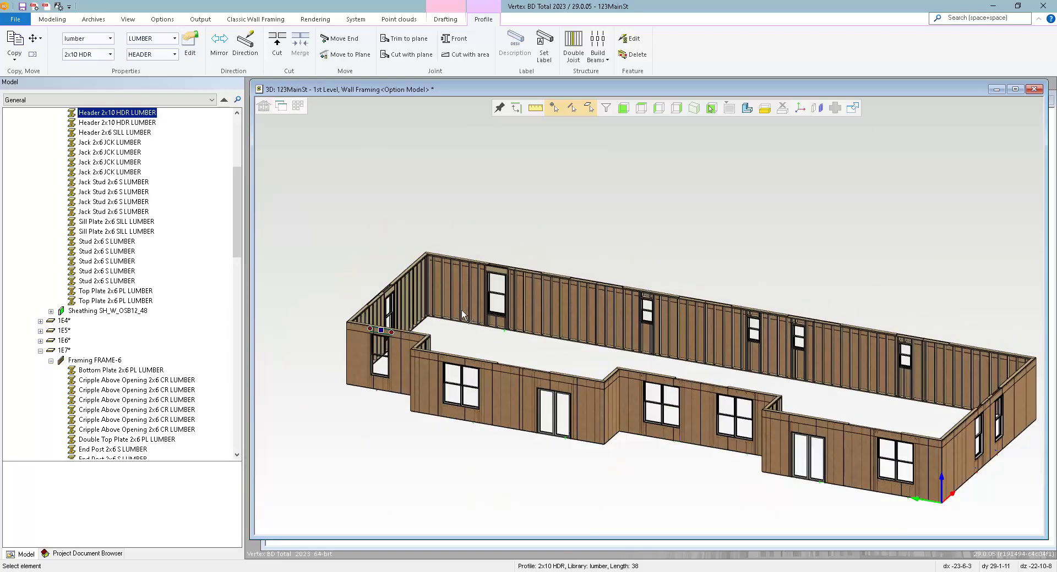
{"action": "scroll", "coordinate": [462, 314], "scroll_direction": "up", "scroll_amount": 5}
{"action": "middle_click_drag", "start_coordinate": [369, 314], "coordinate": [661, 397]}
{"action": "scroll", "coordinate": [649, 316], "scroll_direction": "up", "scroll_amount": 5}
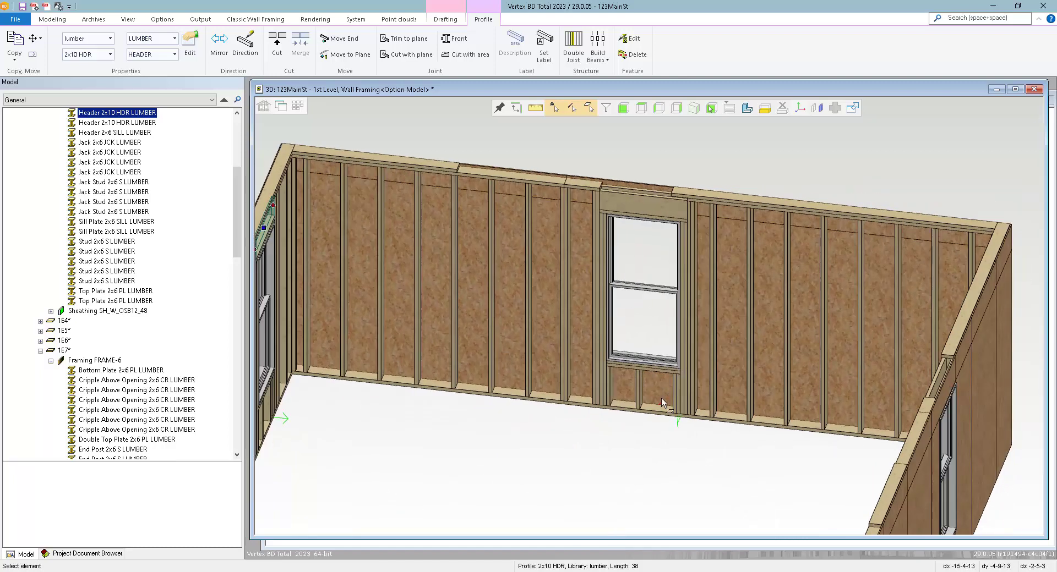
{"action": "key", "text": "Escape"}
Select the WIN-A window's smart model and open 123MainSt_WIN-A as its own project
{"action": "left_click", "coordinate": [648, 330]}
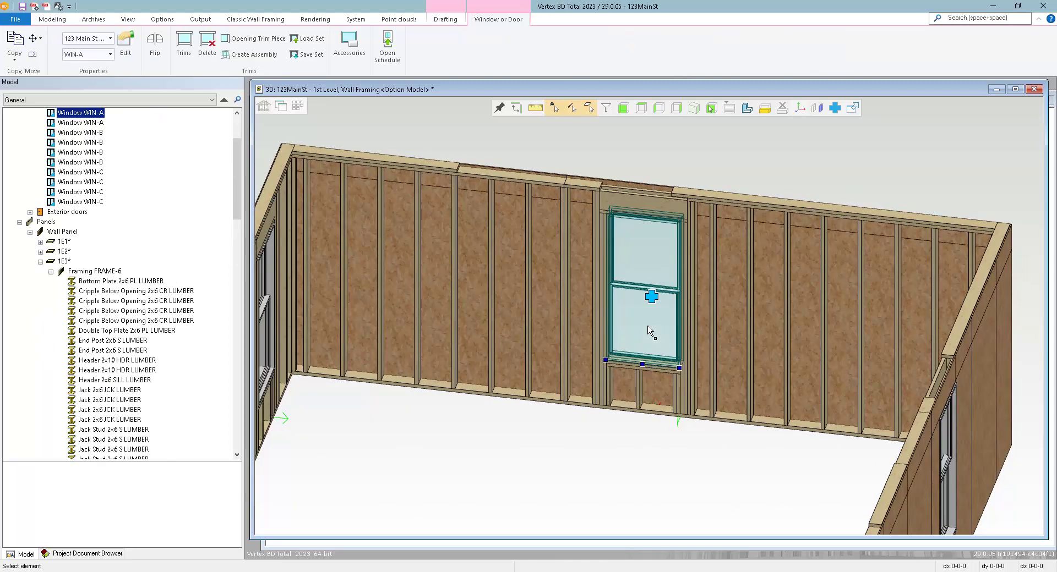
{"action": "left_click", "coordinate": [652, 297]}
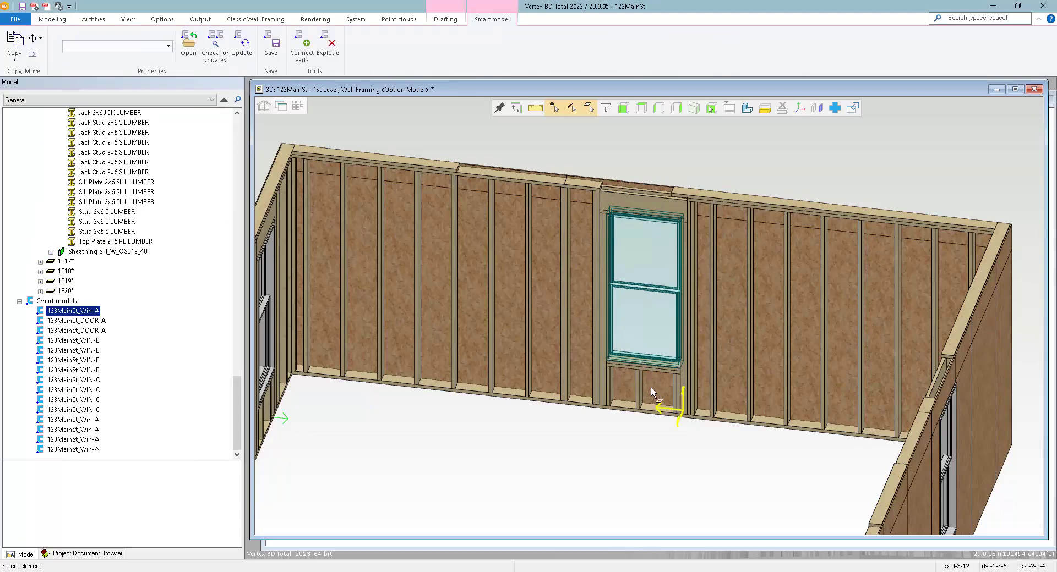
{"action": "left_click", "coordinate": [188, 46]}
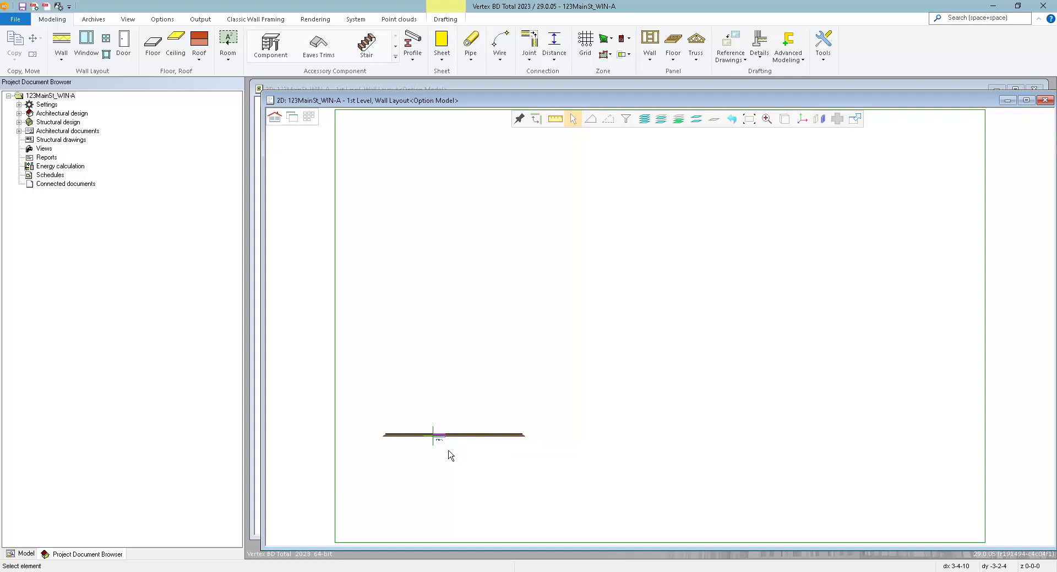
Edit the existing special framing of the WIN-A opening via Wall > Special Framing
{"action": "scroll", "coordinate": [439, 448], "scroll_direction": "up", "scroll_amount": 5}
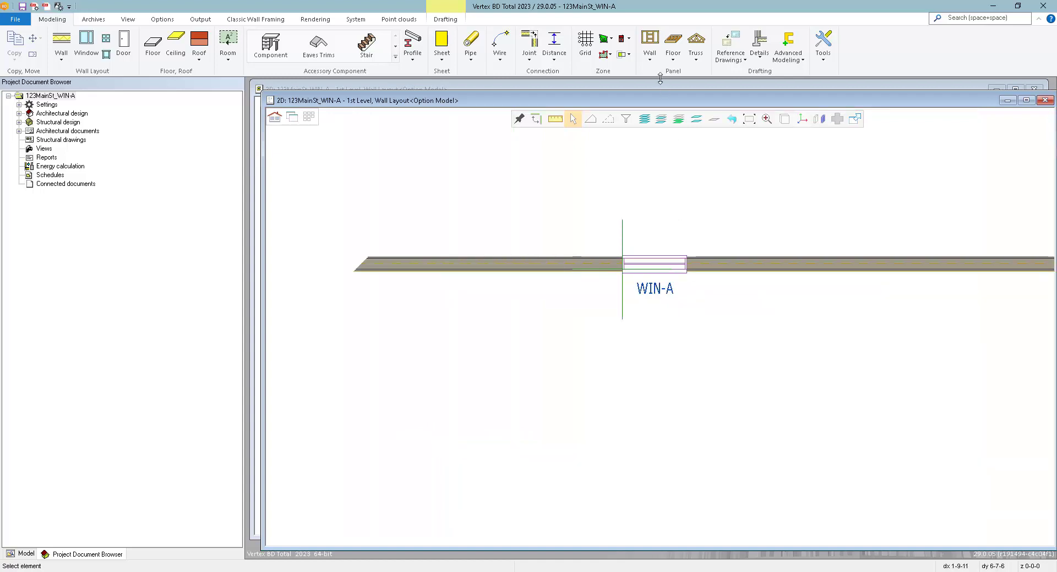
{"action": "left_click", "coordinate": [651, 62]}
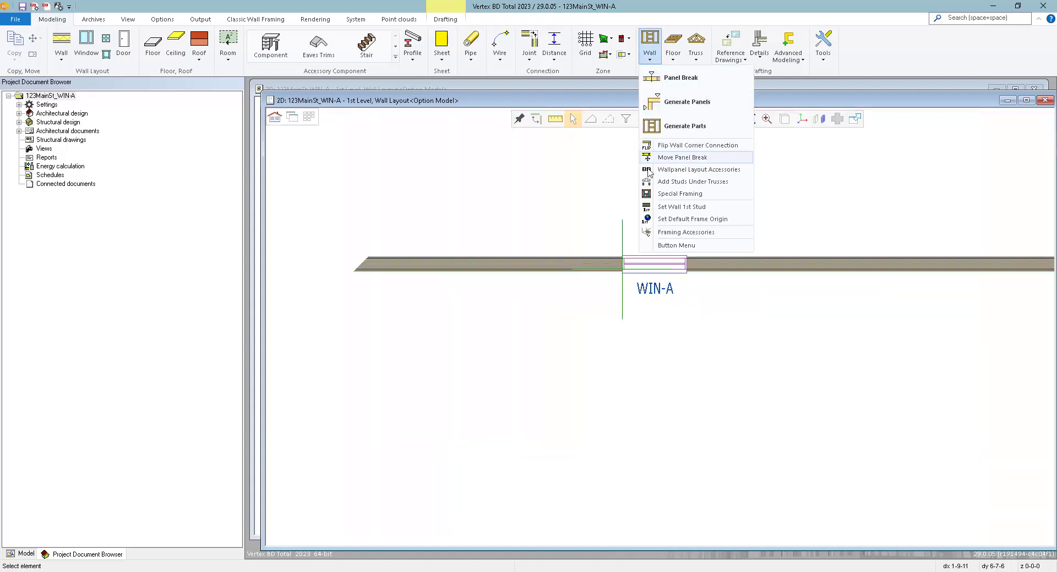
{"action": "left_click", "coordinate": [680, 194]}
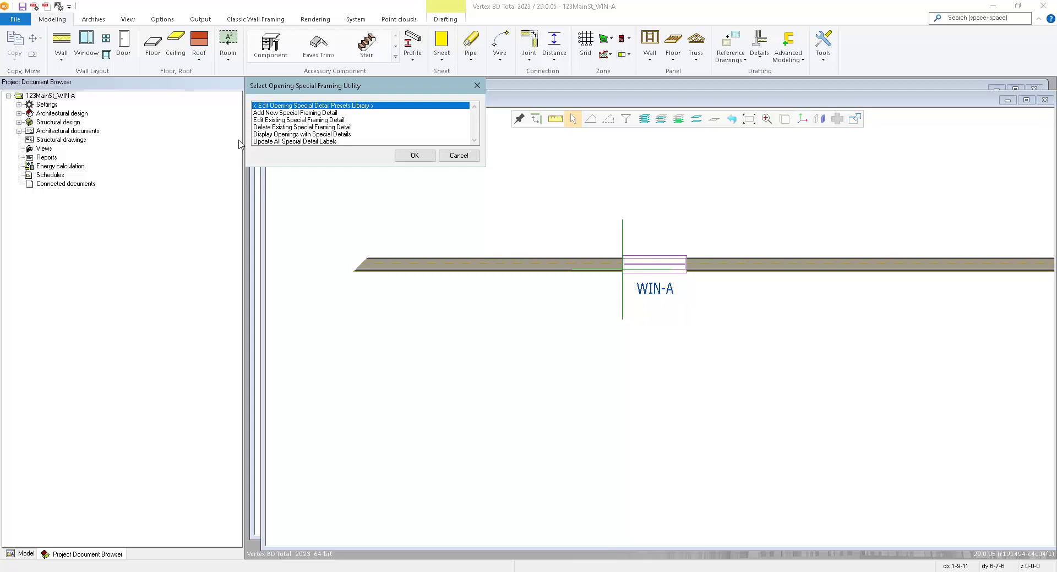
{"action": "double_click", "coordinate": [273, 120]}
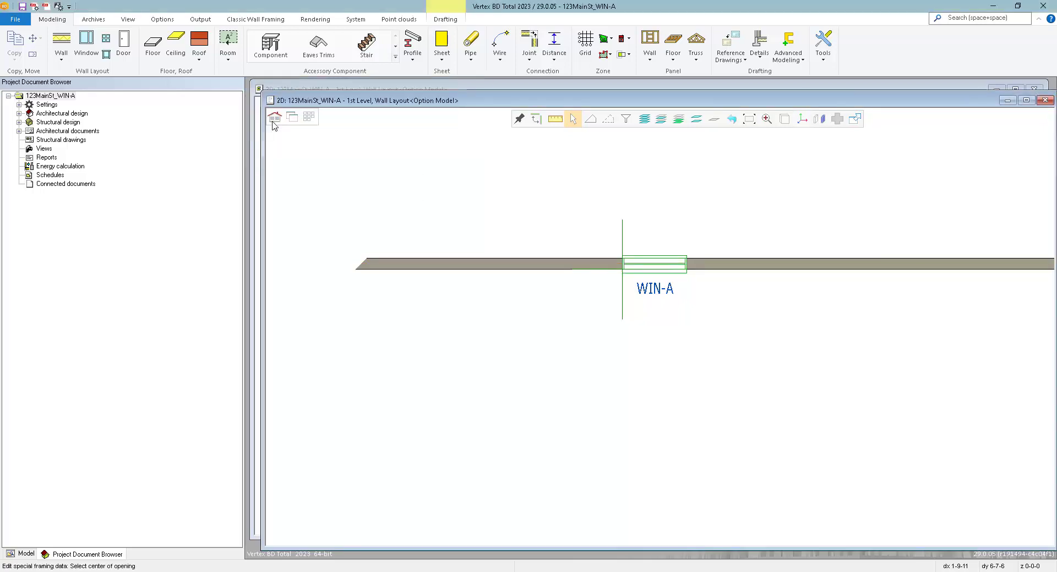
{"action": "left_click", "coordinate": [654, 266]}
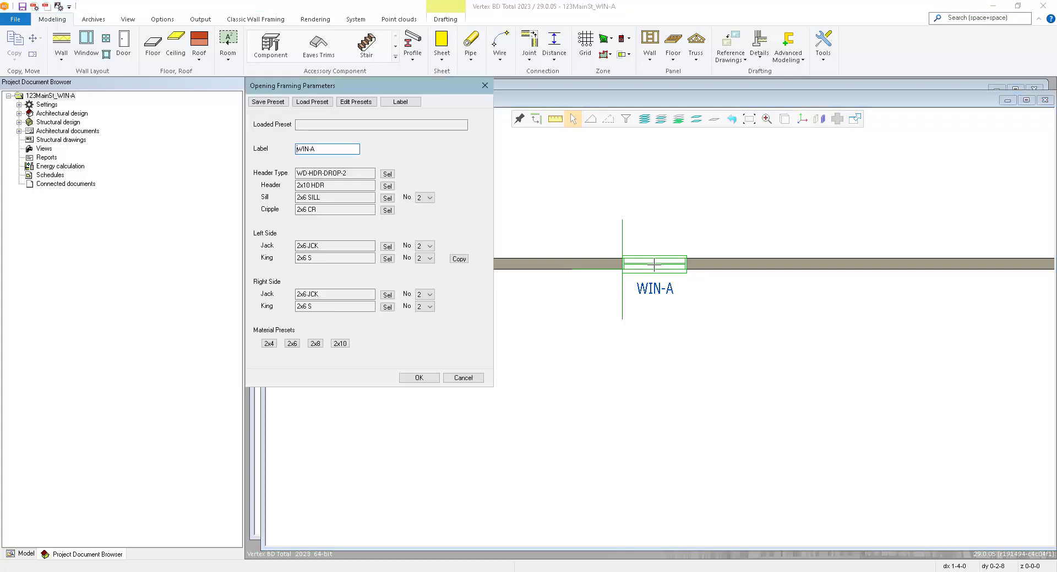
Set the opening's header lumber code to 2x8 HDR and apply the framing parameters
{"action": "left_click", "coordinate": [387, 187]}
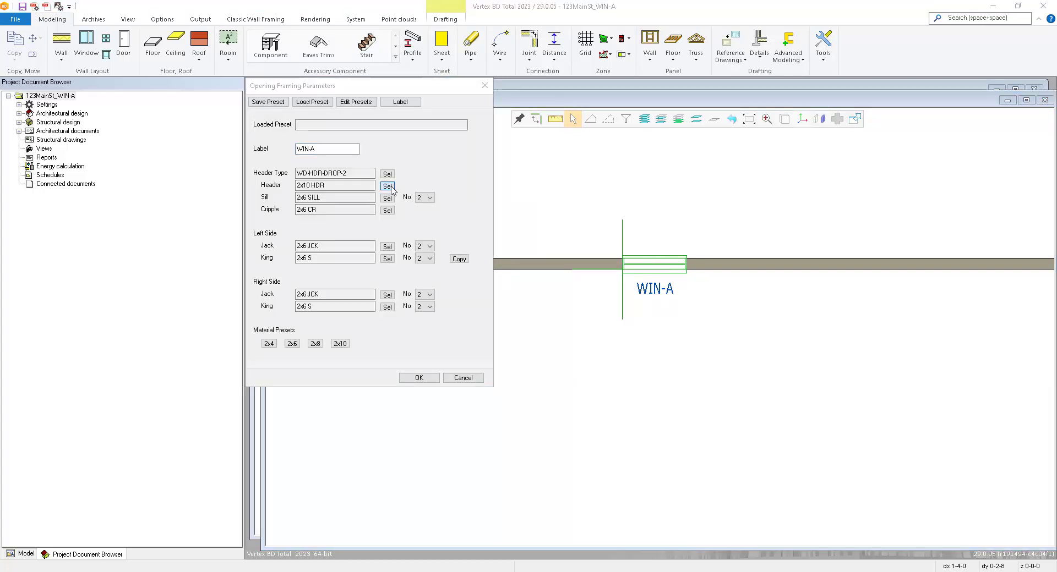
{"action": "left_click", "coordinate": [307, 161]}
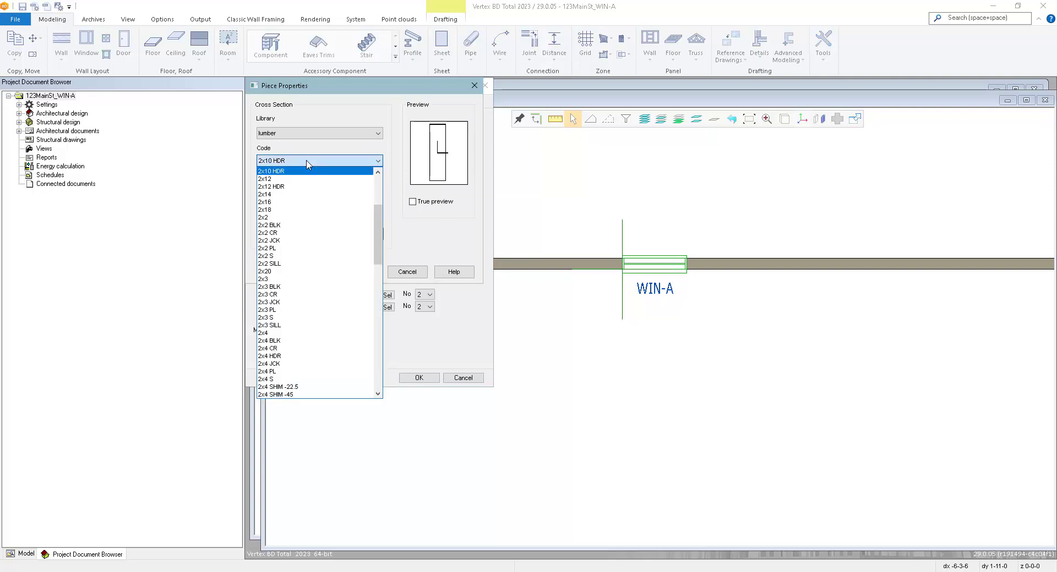
{"action": "scroll", "coordinate": [307, 188], "scroll_direction": "down", "scroll_amount": 9}
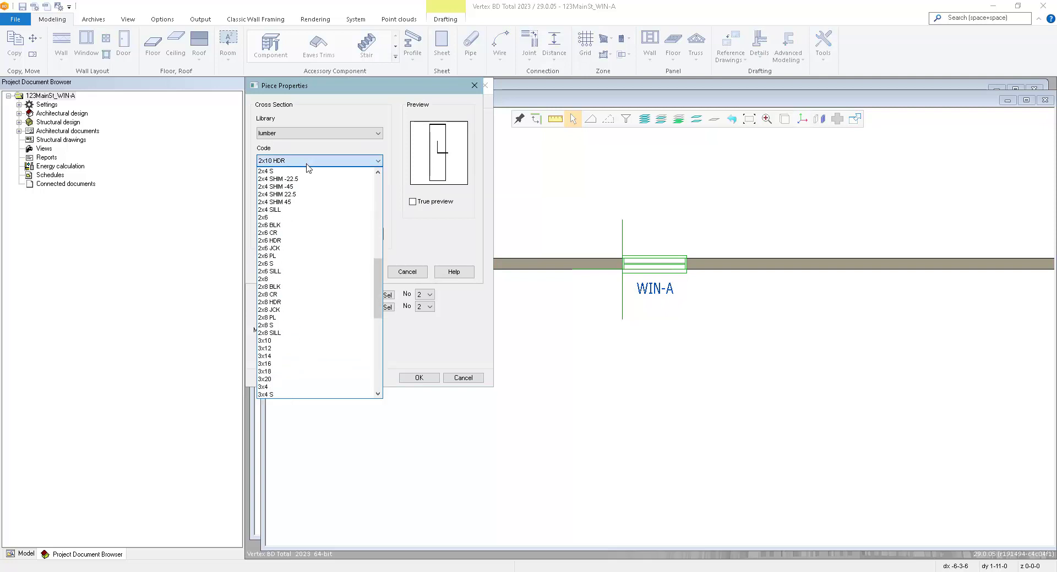
{"action": "left_click", "coordinate": [300, 308]}
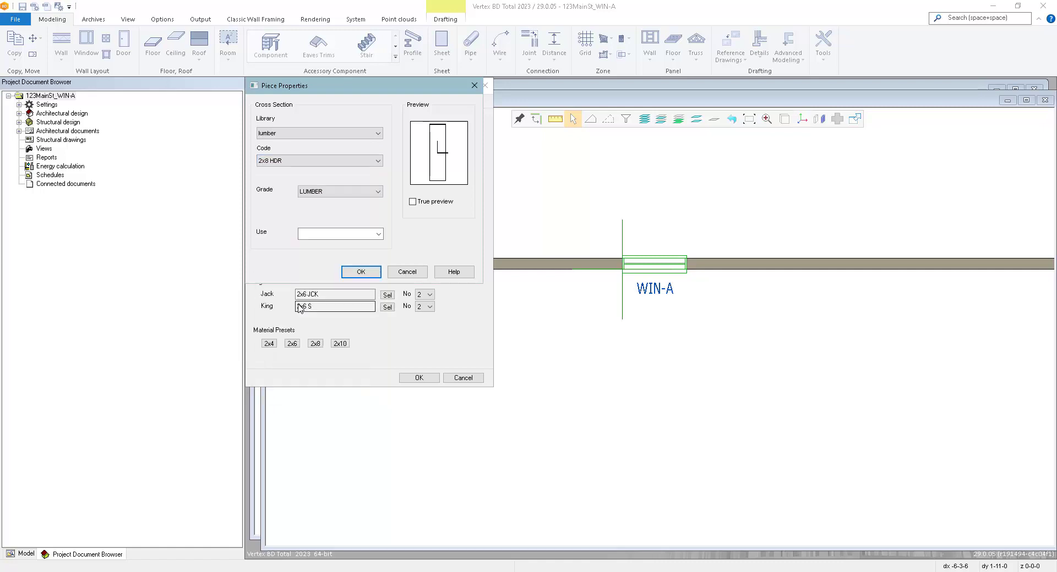
{"action": "left_click", "coordinate": [352, 274]}
{"action": "left_click", "coordinate": [417, 378]}
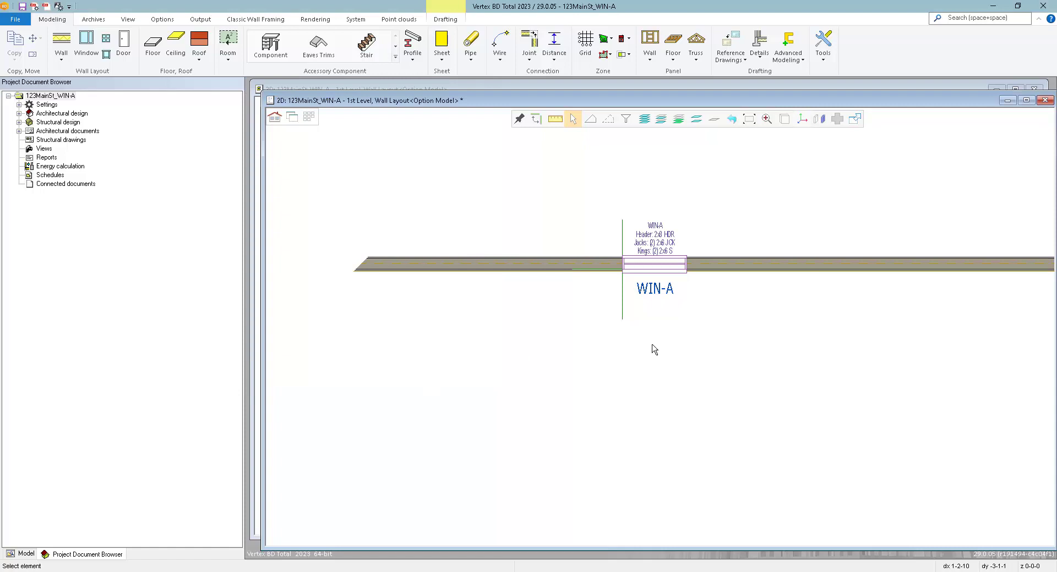
Close the edited WIN-A sub-project, saving it, and return to the 123MainSt framing plan
{"action": "left_click", "coordinate": [629, 40]}
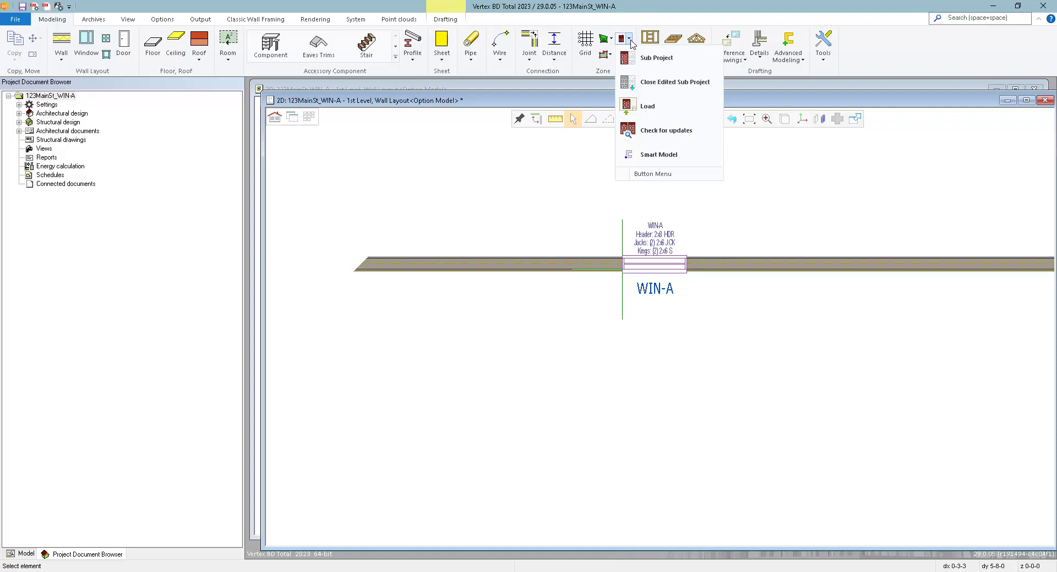
{"action": "left_click", "coordinate": [695, 88]}
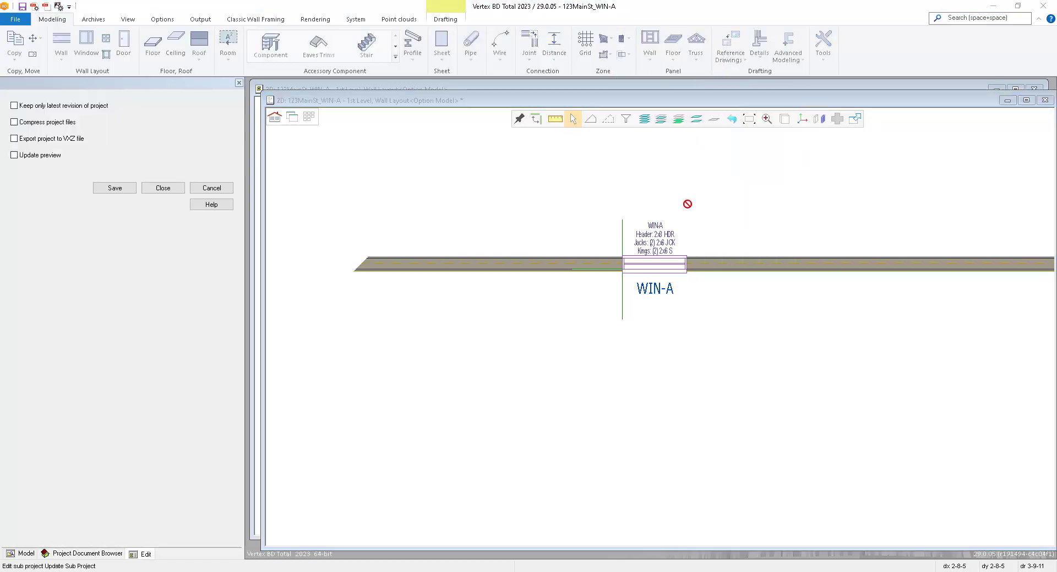
{"action": "left_click", "coordinate": [115, 189]}
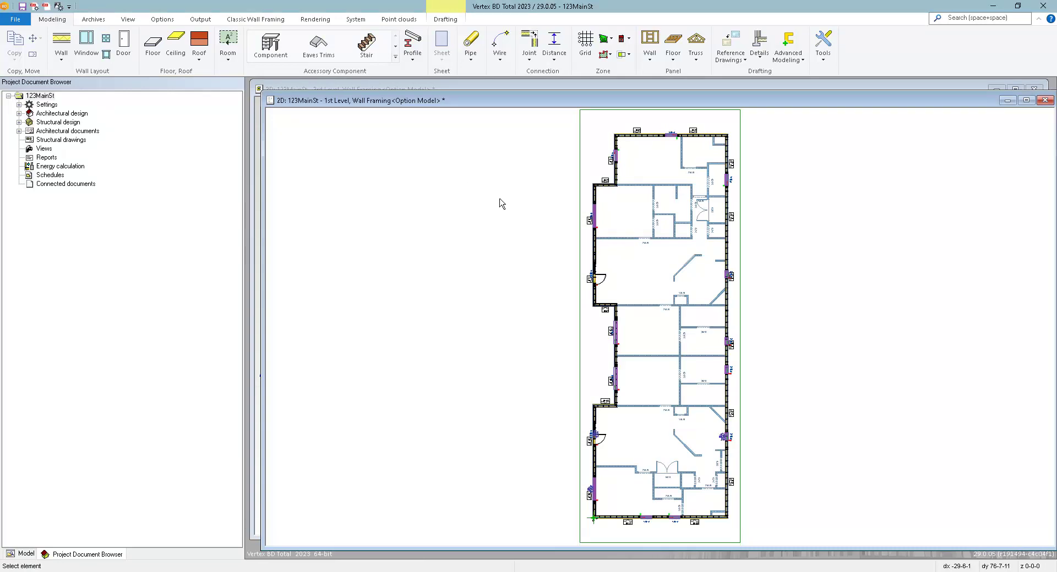
Start Wall > Generate Parts and pick wall panels 1E1, 1E13 and 1E3
{"action": "left_click", "coordinate": [649, 52]}
{"action": "left_click", "coordinate": [677, 126]}
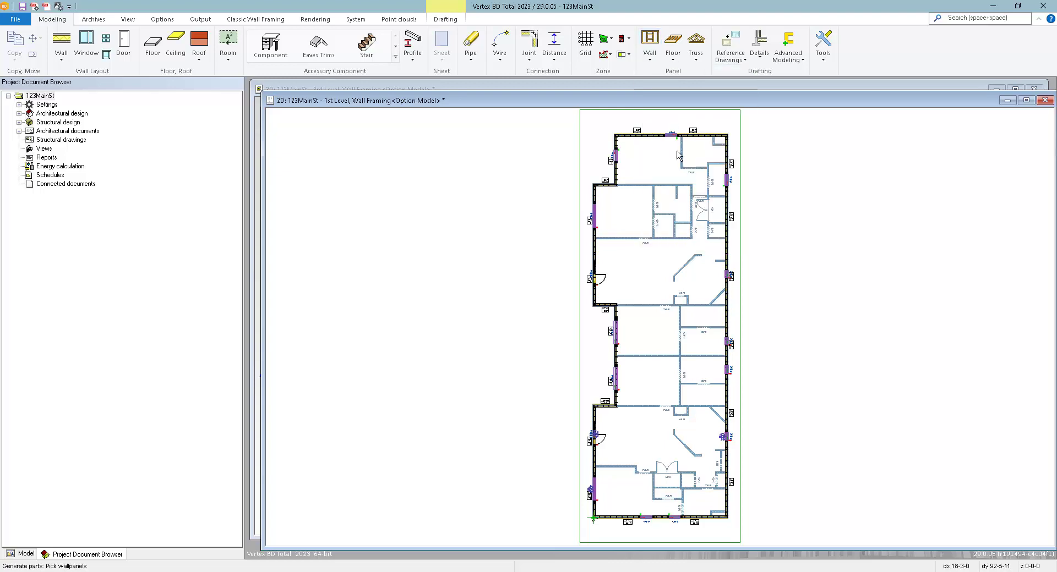
{"action": "scroll", "coordinate": [660, 332], "scroll_direction": "up", "scroll_amount": 5}
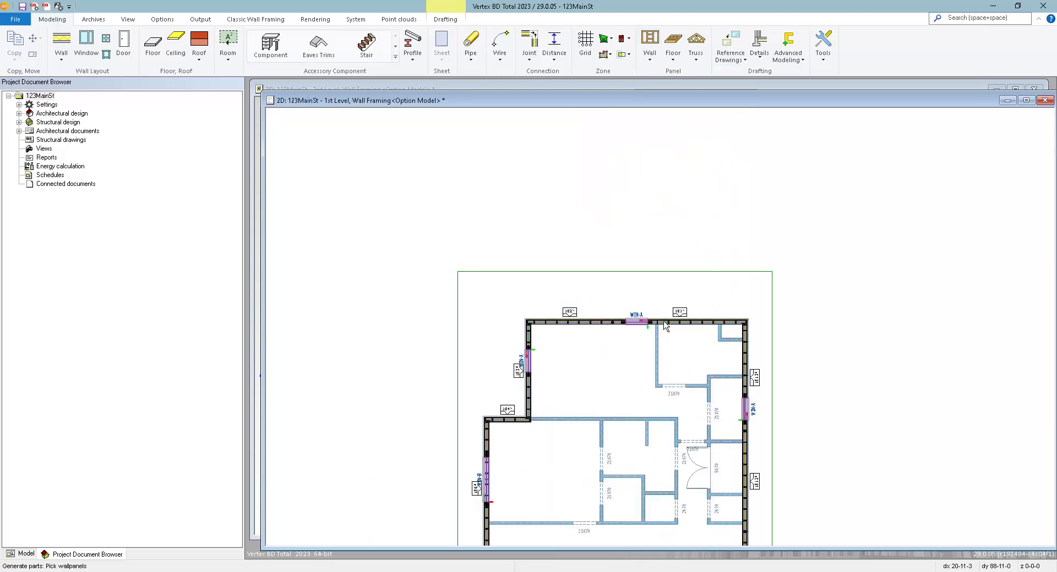
{"action": "left_click", "coordinate": [714, 290]}
{"action": "scroll", "coordinate": [745, 418], "scroll_direction": "down", "scroll_amount": 2}
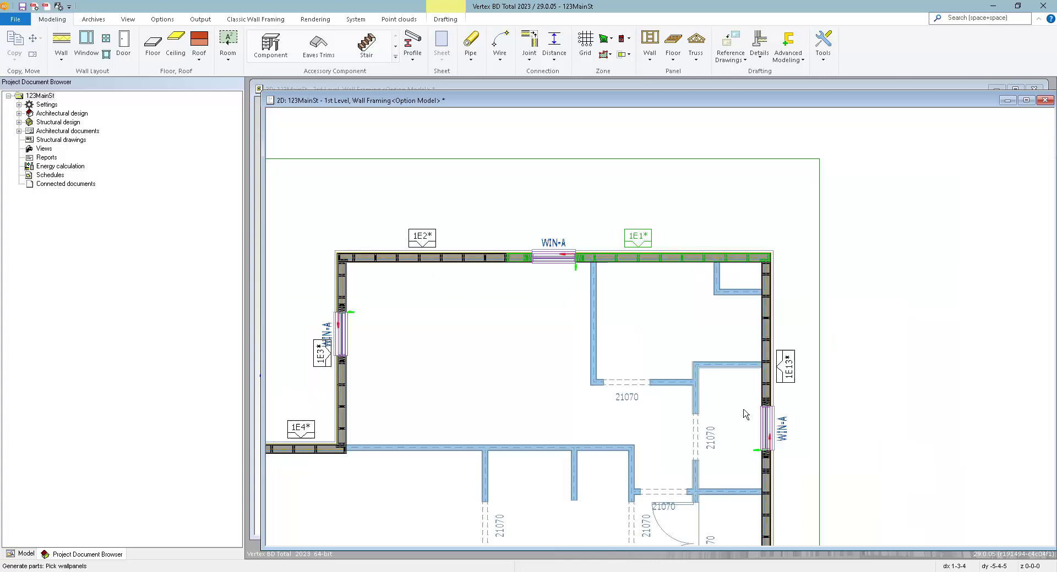
{"action": "left_click", "coordinate": [756, 373]}
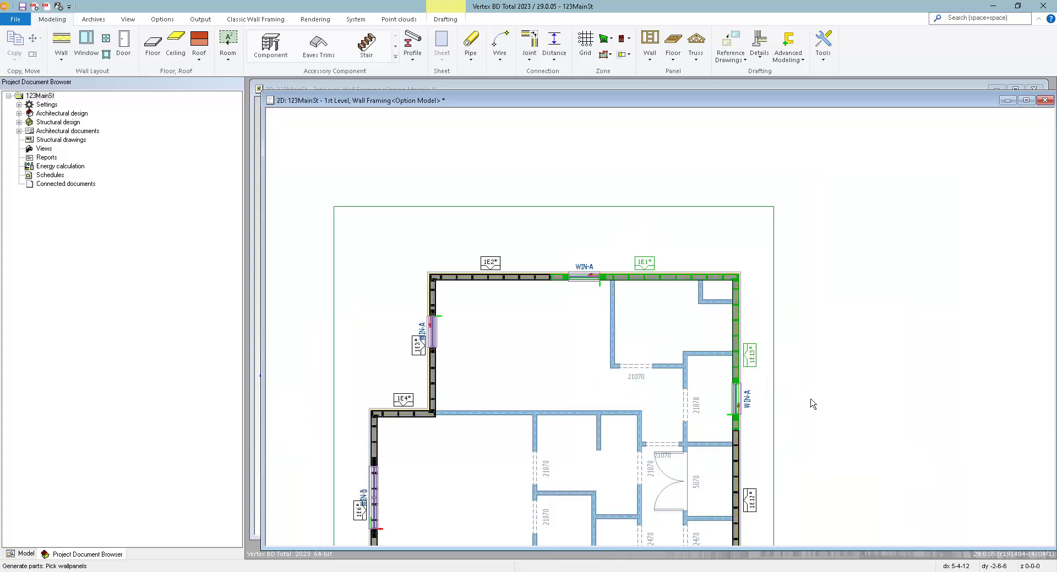
{"action": "left_click", "coordinate": [414, 353]}
Add bottom wall panels 1E18 and 1E17 and run the parts regeneration
{"action": "scroll", "coordinate": [660, 358], "scroll_direction": "down", "scroll_amount": 2}
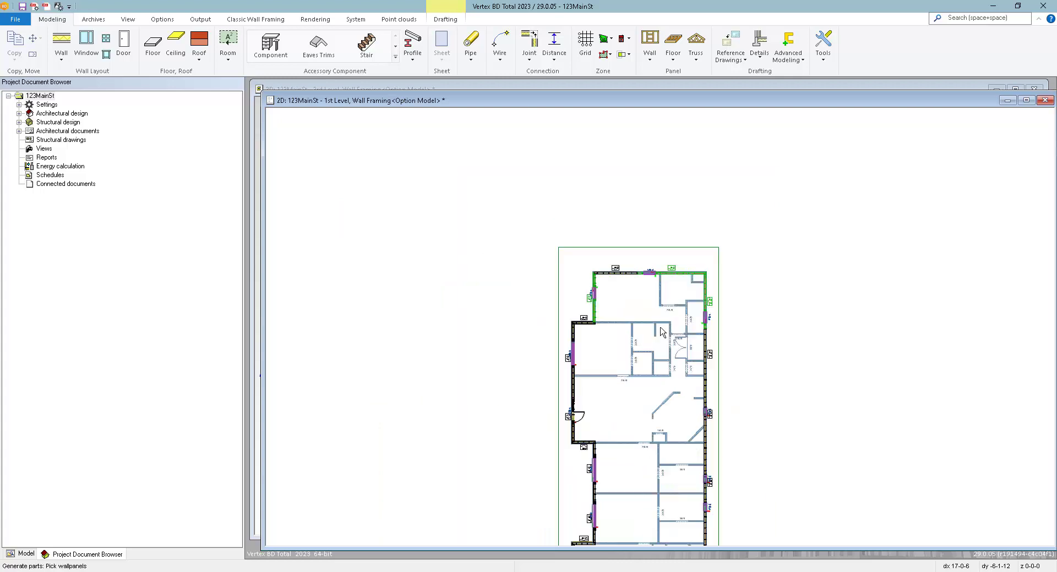
{"action": "scroll", "coordinate": [667, 393], "scroll_direction": "down", "scroll_amount": 1}
{"action": "scroll", "coordinate": [662, 333], "scroll_direction": "up", "scroll_amount": 3}
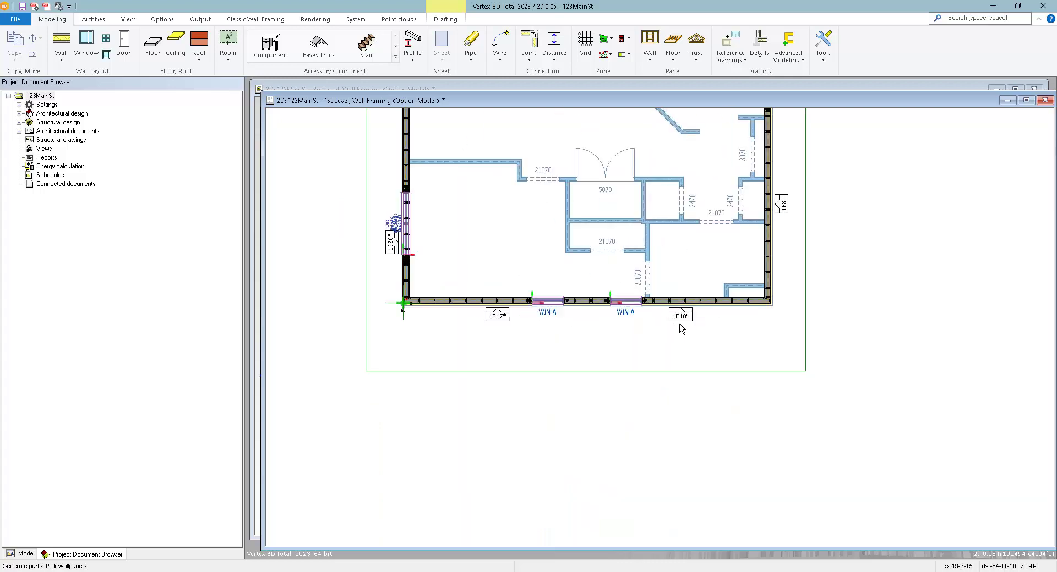
{"action": "left_click", "coordinate": [683, 327]}
{"action": "left_click", "coordinate": [495, 324]}
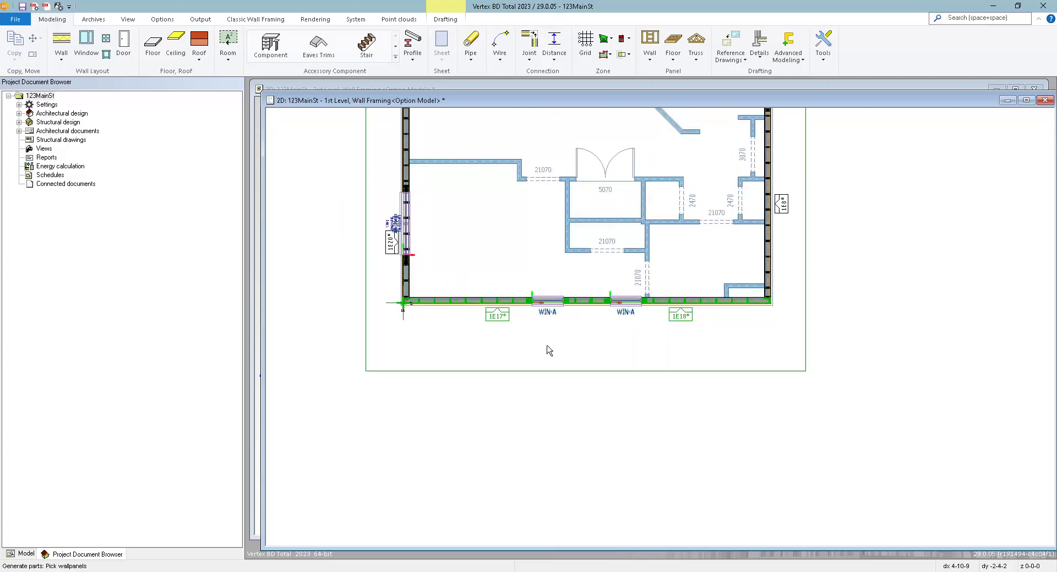
{"action": "right_click", "coordinate": [548, 350]}
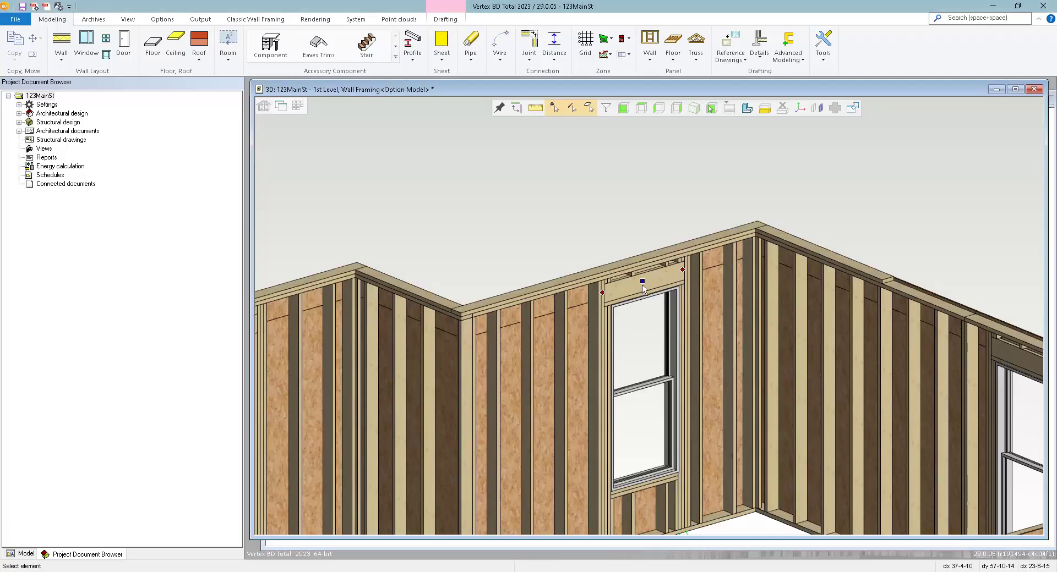
Check in 3D that the regenerated WIN-A window header is now a 2x8 HDR
{"action": "left_click", "coordinate": [642, 282]}
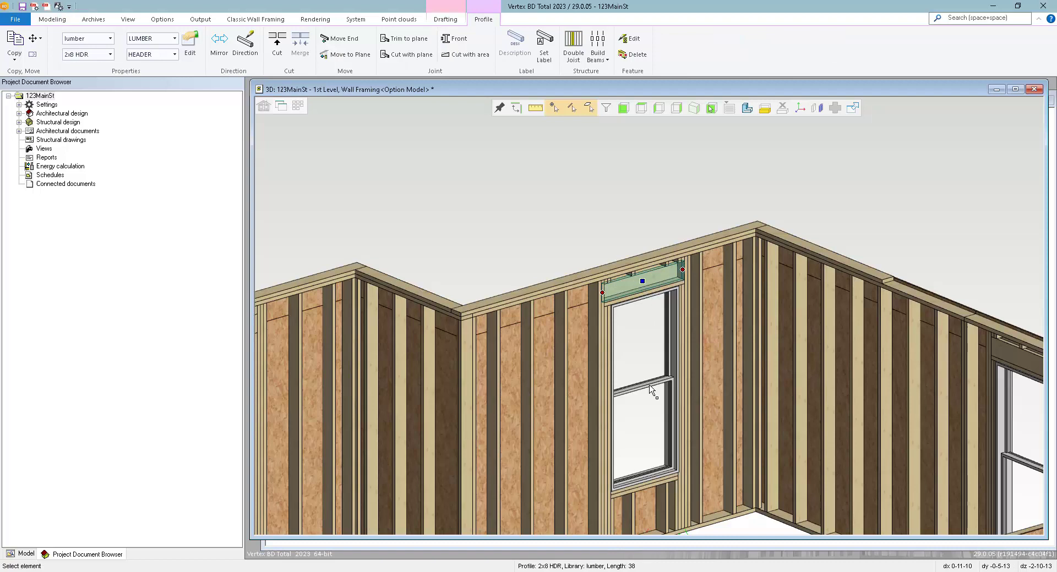
{"action": "middle_click_drag", "start_coordinate": [638, 276], "coordinate": [649, 315]}
{"action": "left_click", "coordinate": [655, 310]}
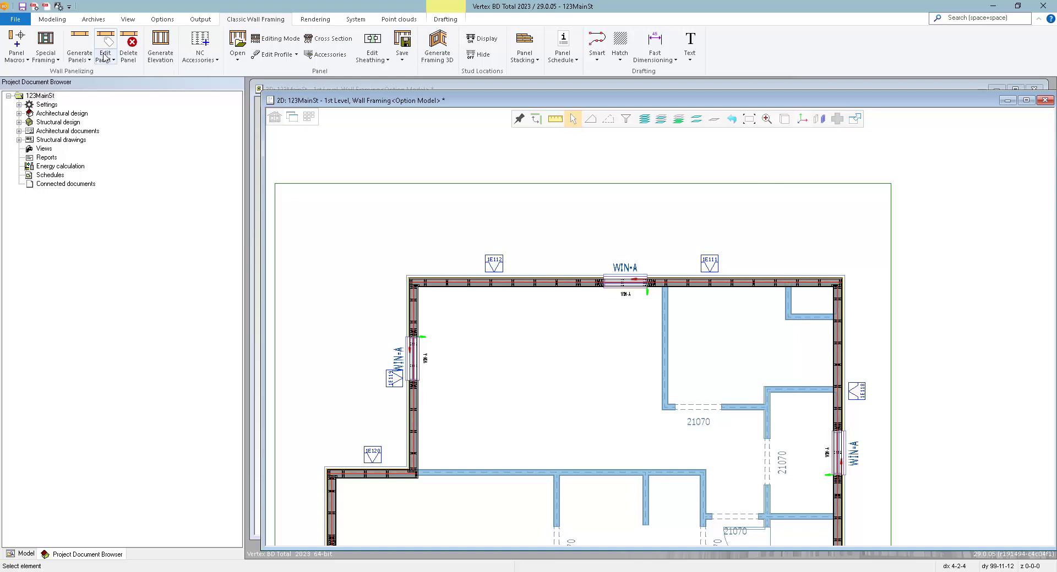
Run Generate Panels on the top exterior wall and accept the panelization options
{"action": "left_click", "coordinate": [87, 52]}
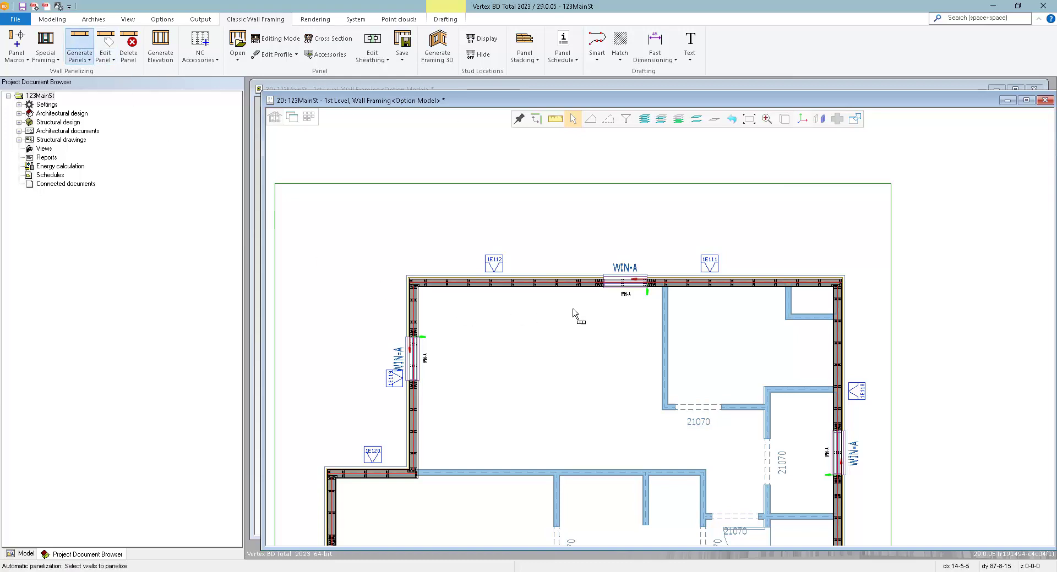
{"action": "left_click", "coordinate": [707, 270]}
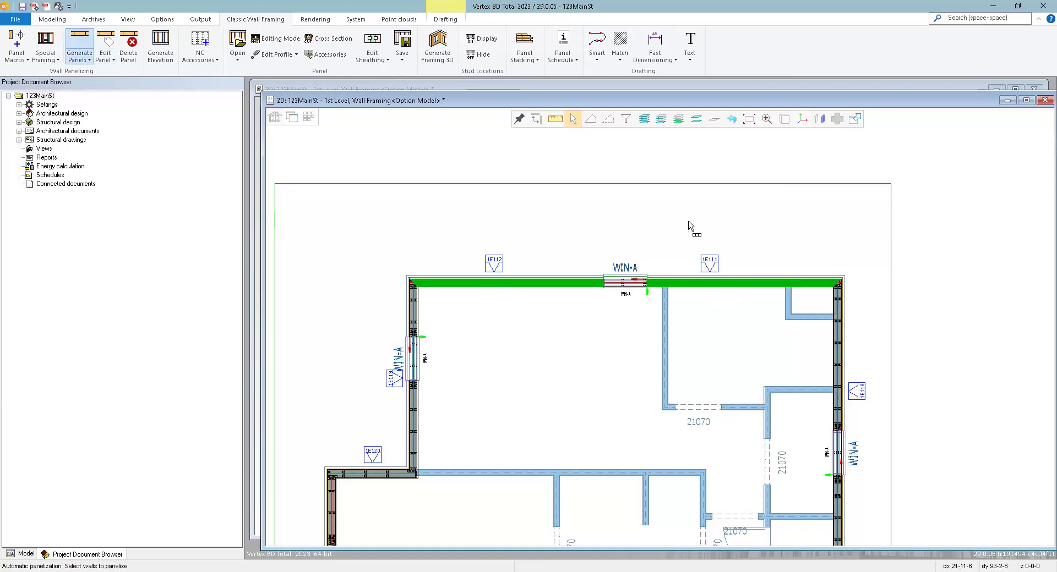
{"action": "right_click", "coordinate": [688, 223]}
{"action": "left_click", "coordinate": [287, 156]}
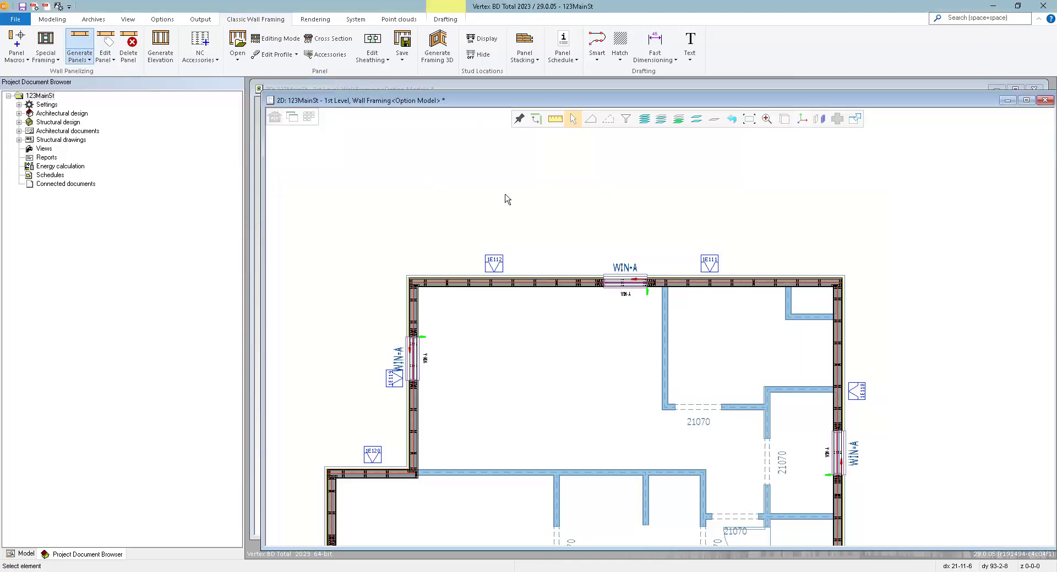